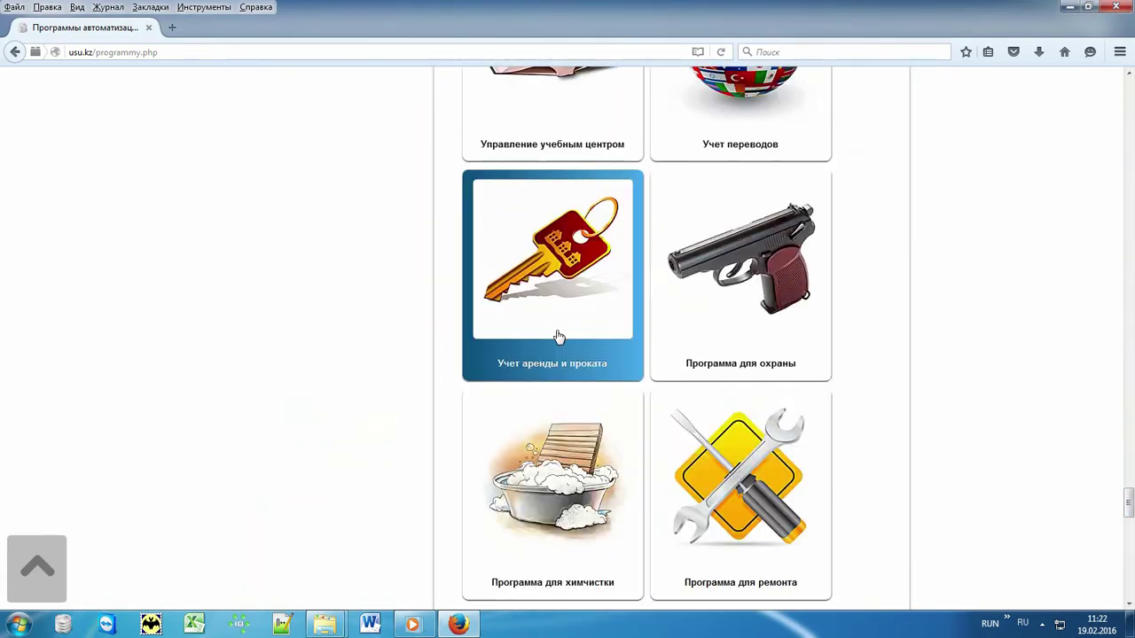
# - Open the «Учет аренды и проката» rental and hire accounting program page on usu.kz
pyautogui.click(536, 275)
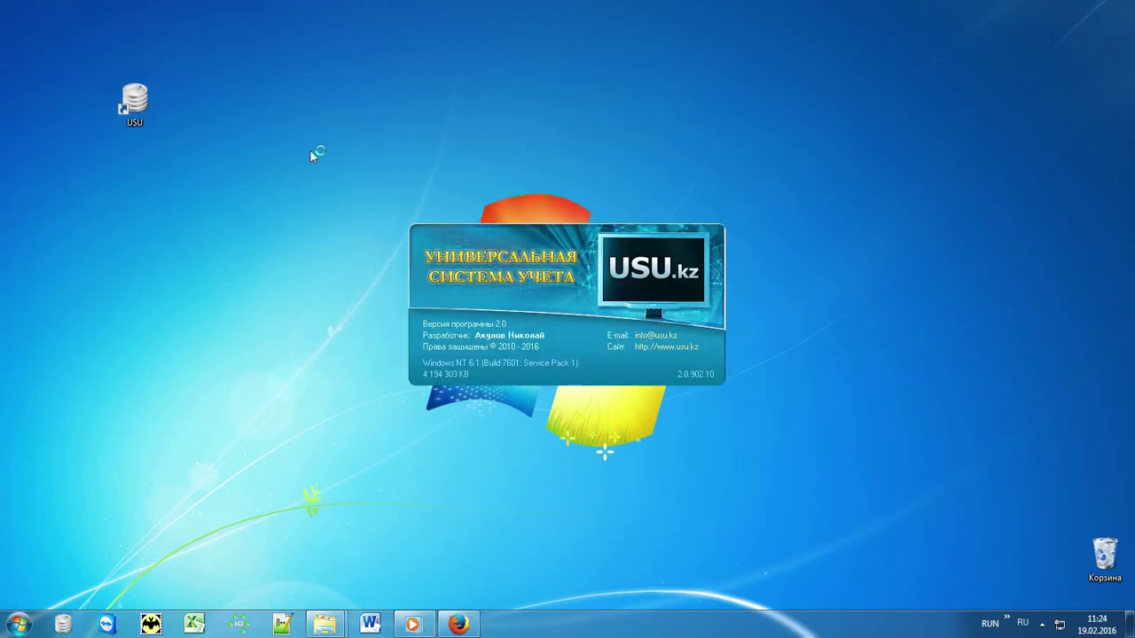
# - Sign in to USU with the user name, password and role MAIN
pyautogui.click(688, 276)
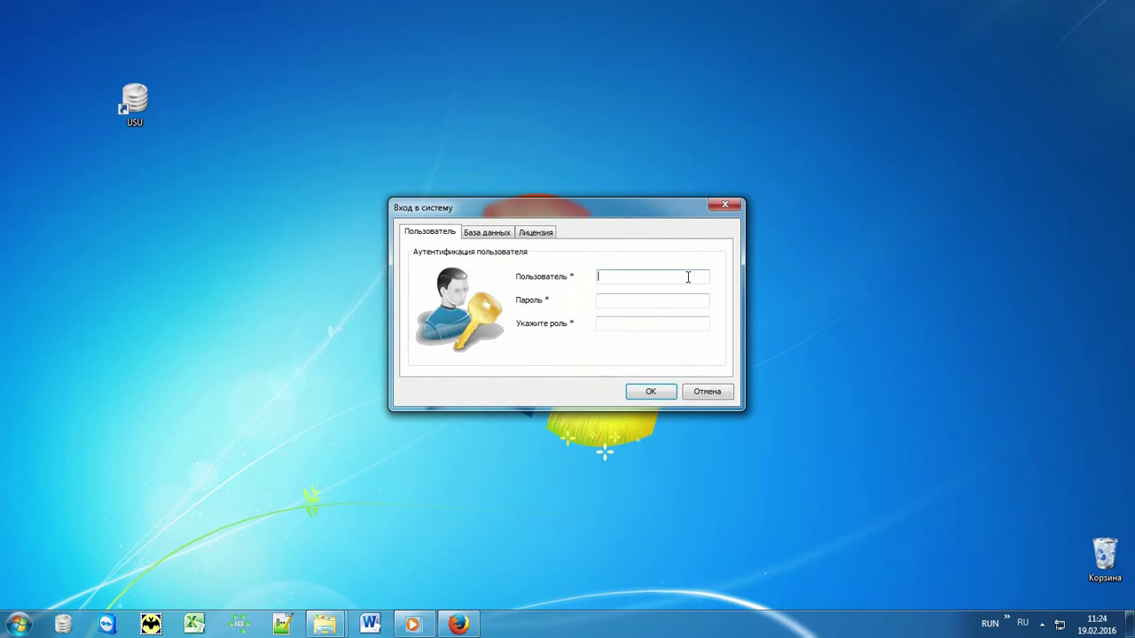
pyautogui.hotkey('alt', 'shift')
pyautogui.write('NIKOLAY')
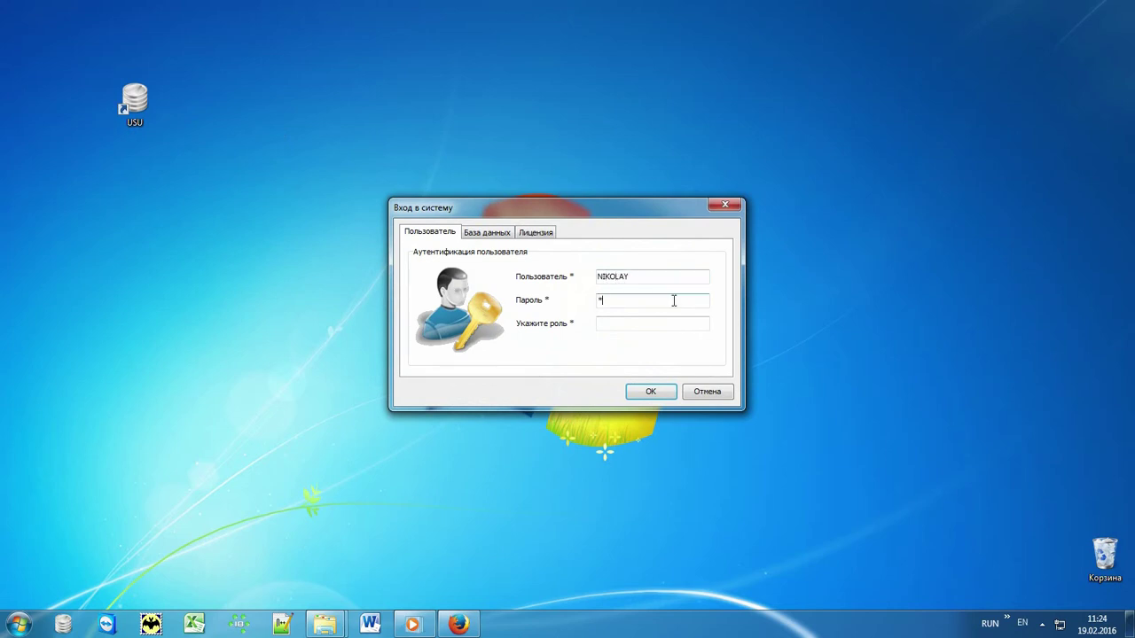
pyautogui.write('*')
pyautogui.click(674, 322)
pyautogui.write('MAIN')
pyautogui.click(661, 393)
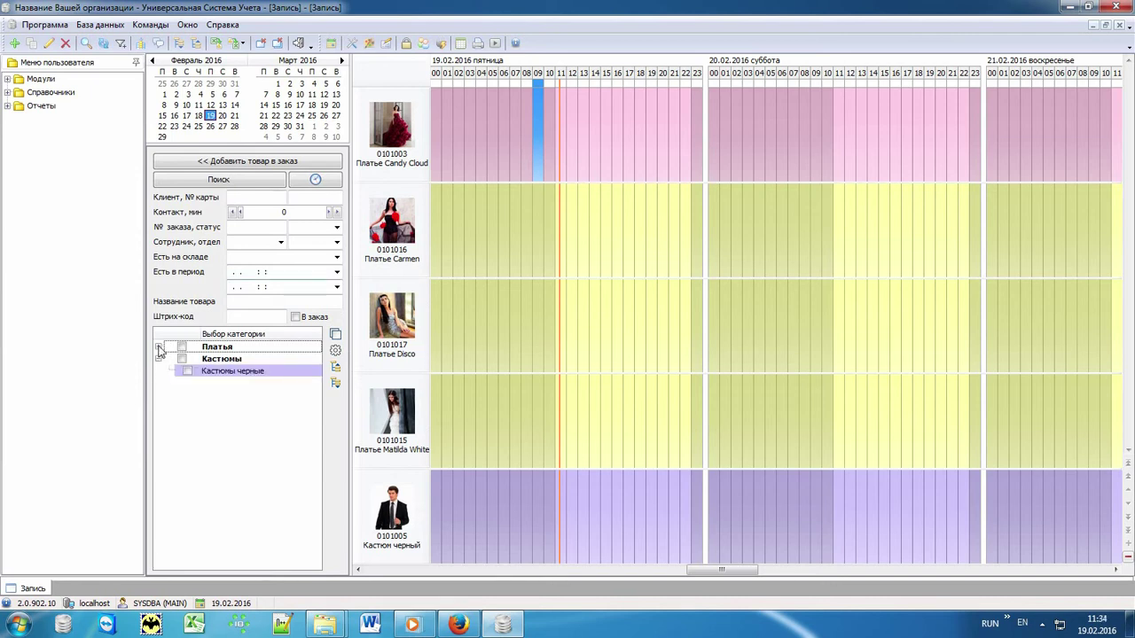
# - Expand the Платья and Костюмы categories in the schedule's category tree
pyautogui.click(158, 347)
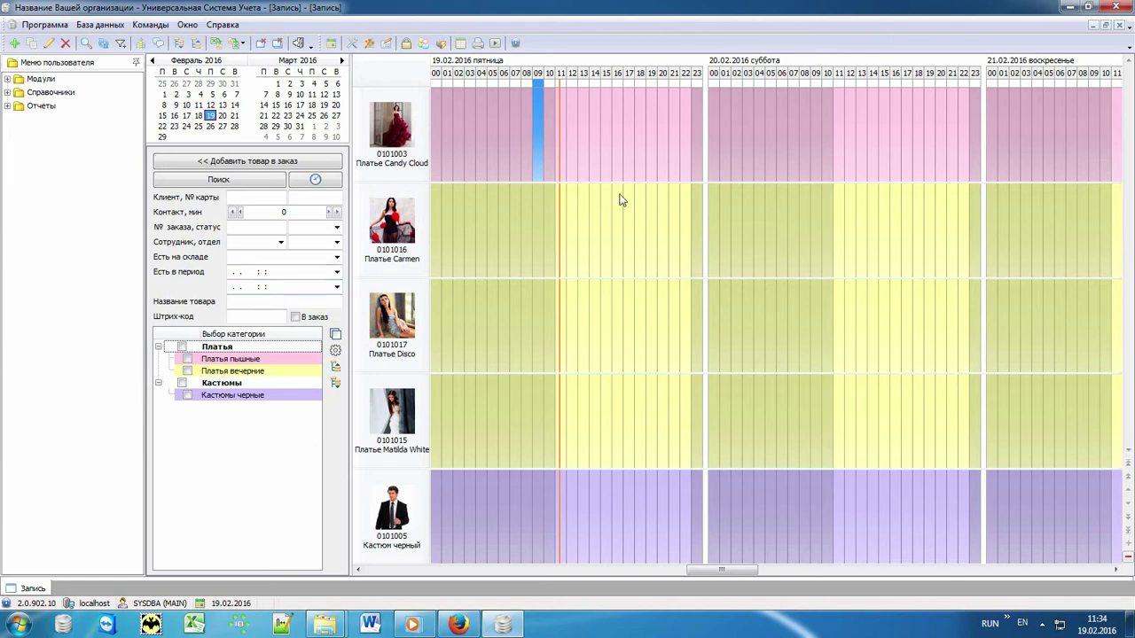
pyautogui.click(245, 304)
# - Limit the schedule to hours 11–22 and start a Платье Carmen booking at 19.02 17:00
pyautogui.click(336, 350)
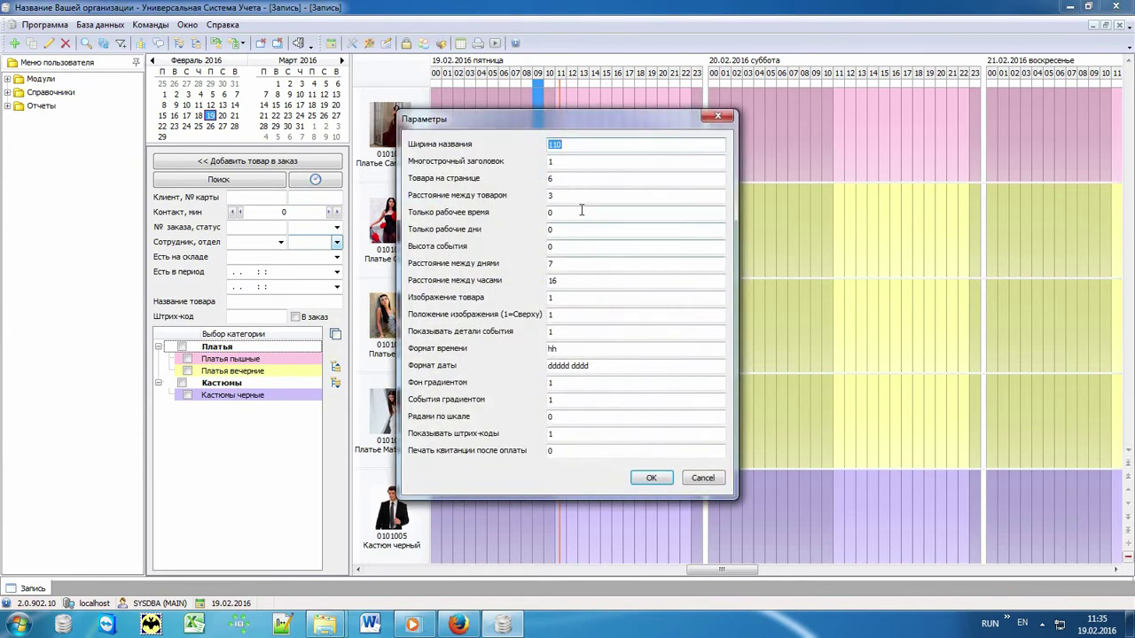
pyautogui.click(651, 478)
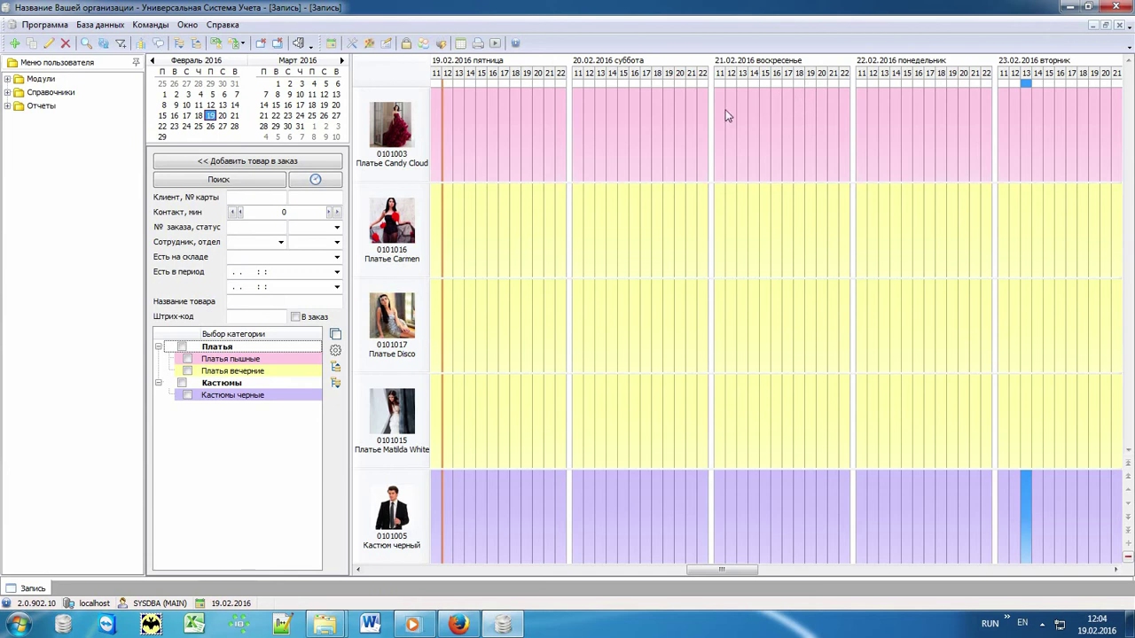
pyautogui.click(506, 224)
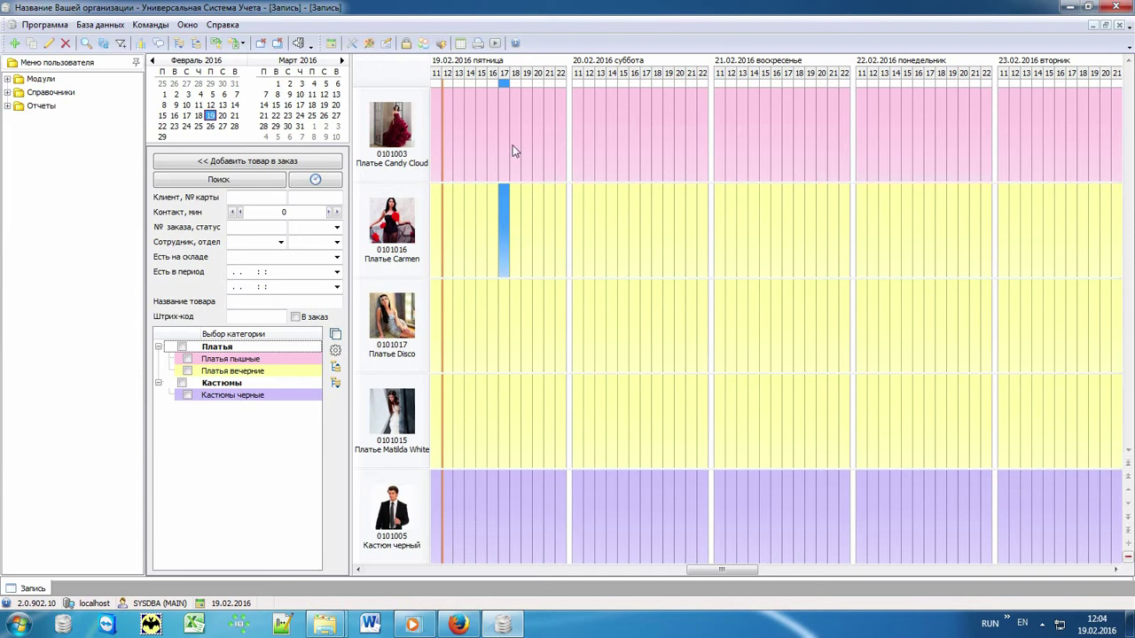
pyautogui.doubleClick(505, 211)
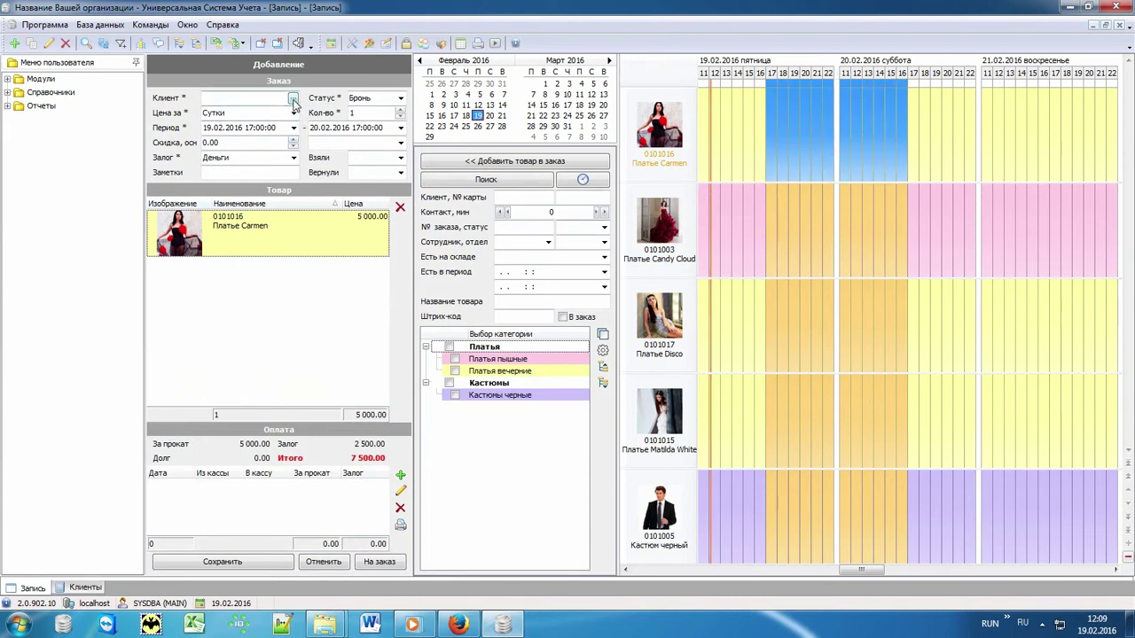
# - Open the Клиенты list for the booking, search it for 'п', and bring up its actions
pyautogui.click(293, 99)
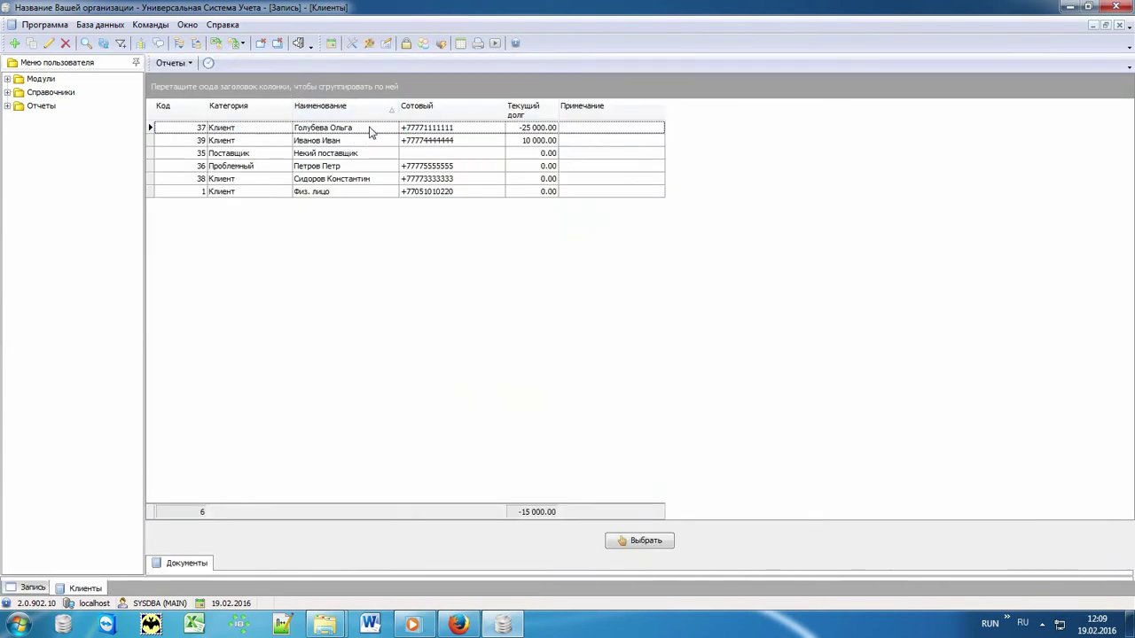
pyautogui.click(369, 128)
pyautogui.write('п')
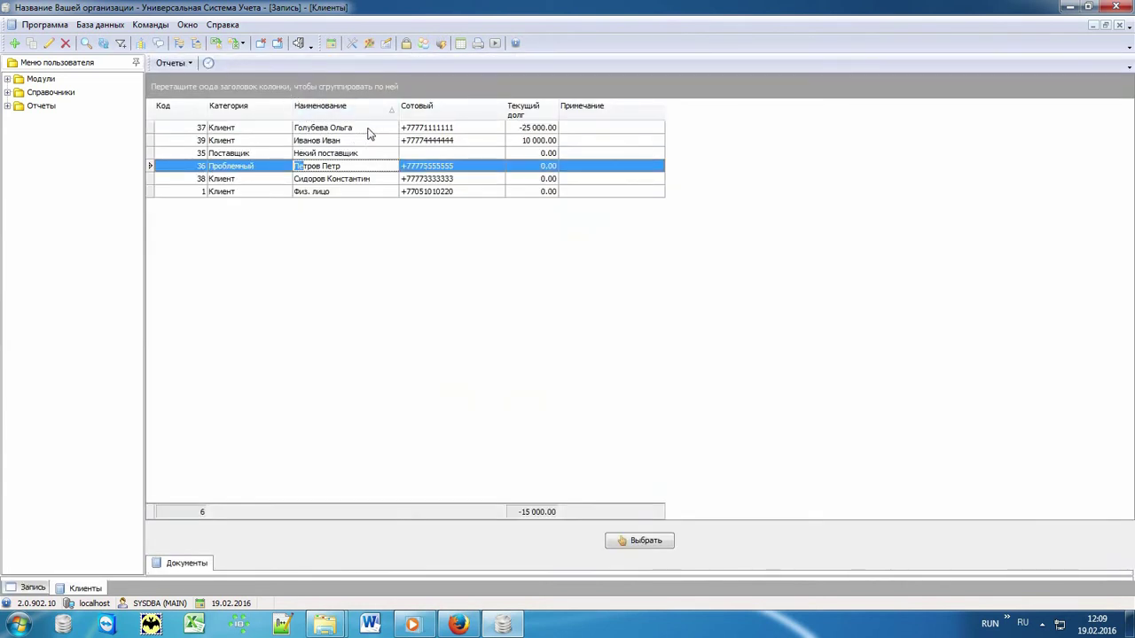
pyautogui.rightClick(363, 241)
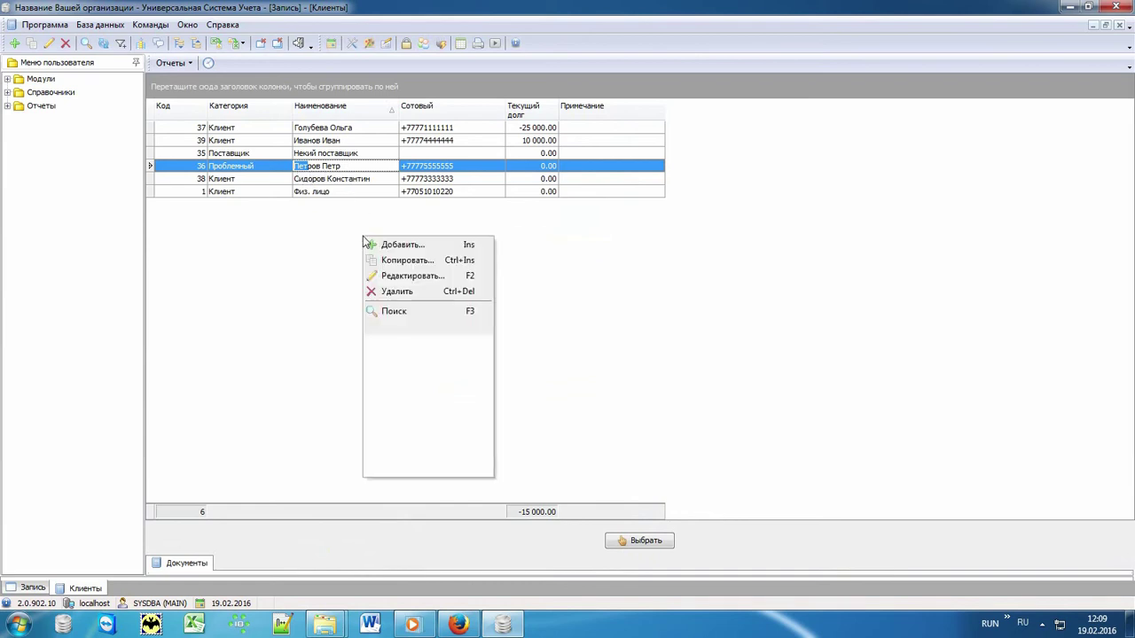
# - Add a new client with full name and mobile number, and assign them to the booking
pyautogui.click(431, 249)
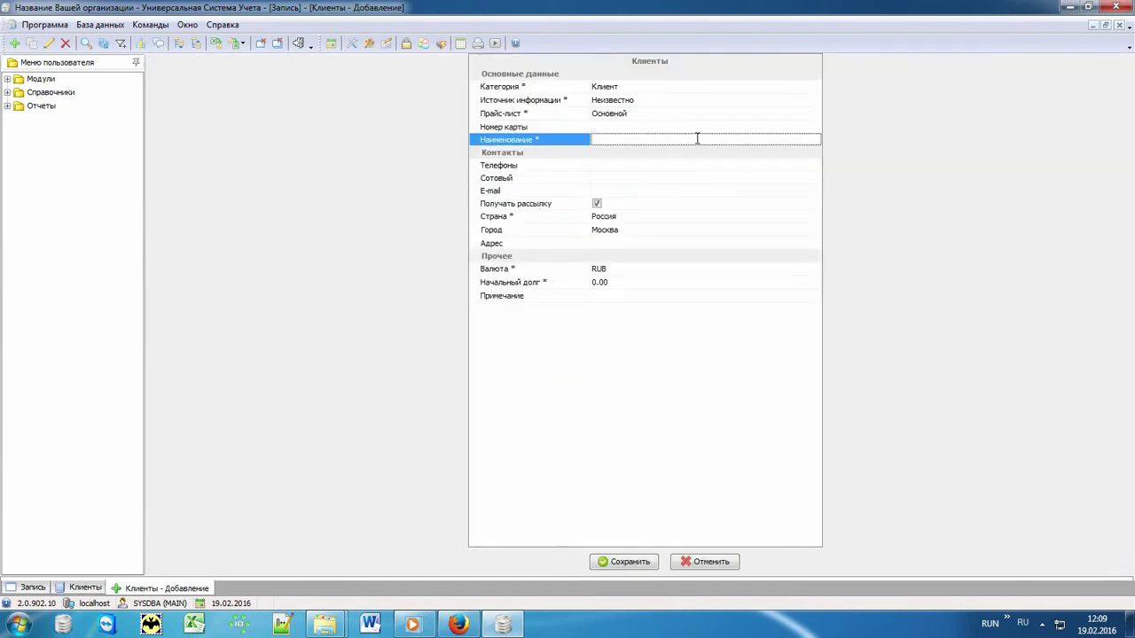
pyautogui.click(611, 176)
pyautogui.write('+77779999999')
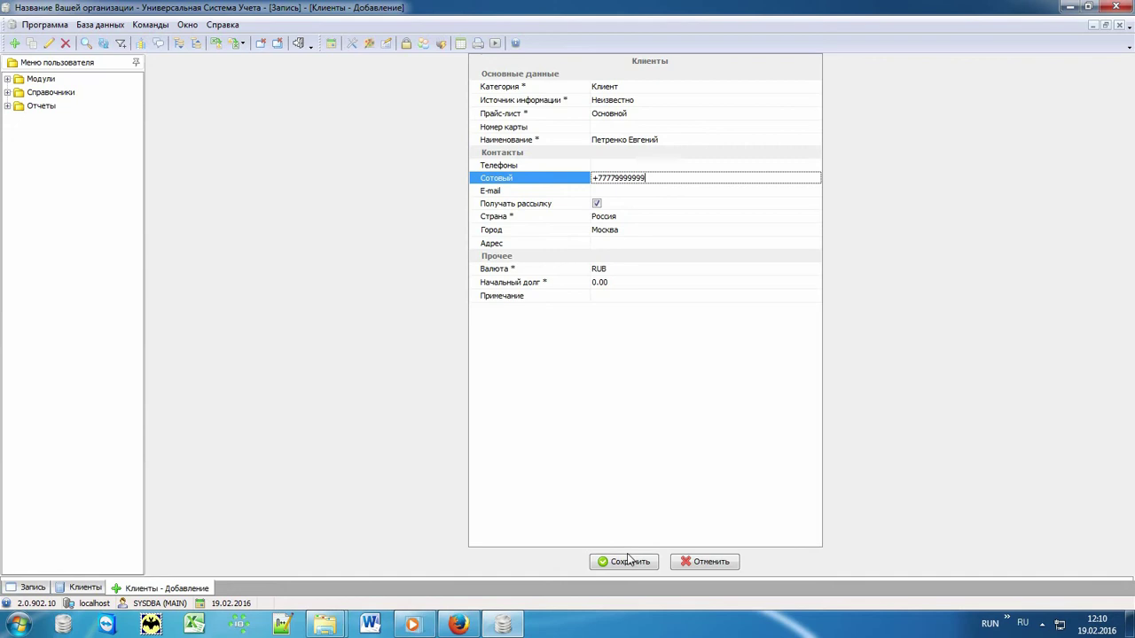
pyautogui.click(623, 561)
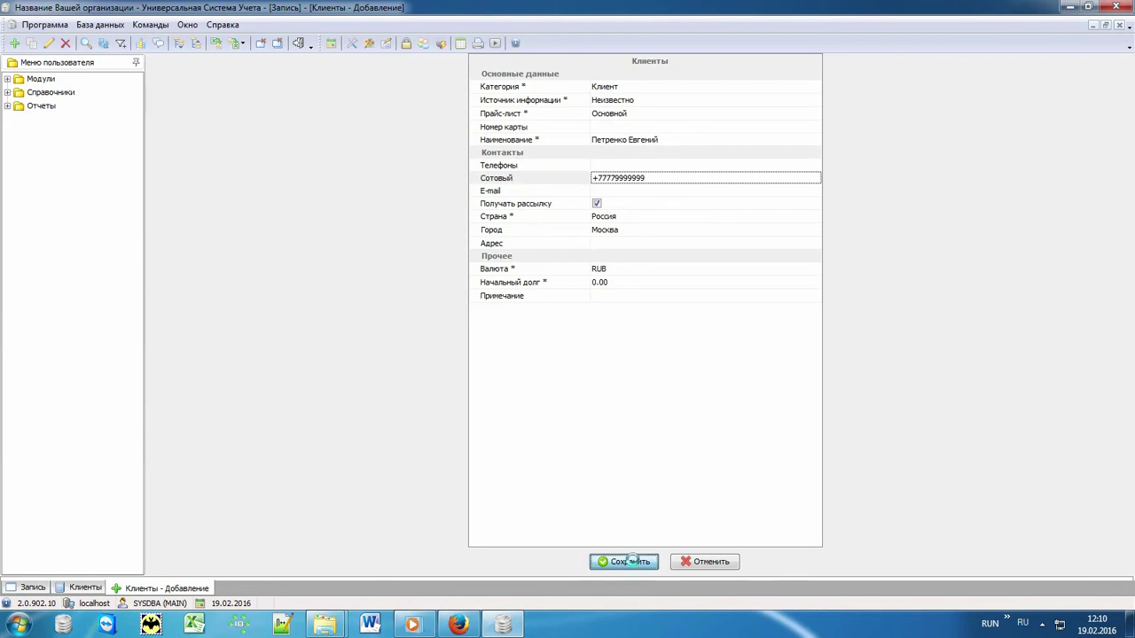
pyautogui.click(380, 168)
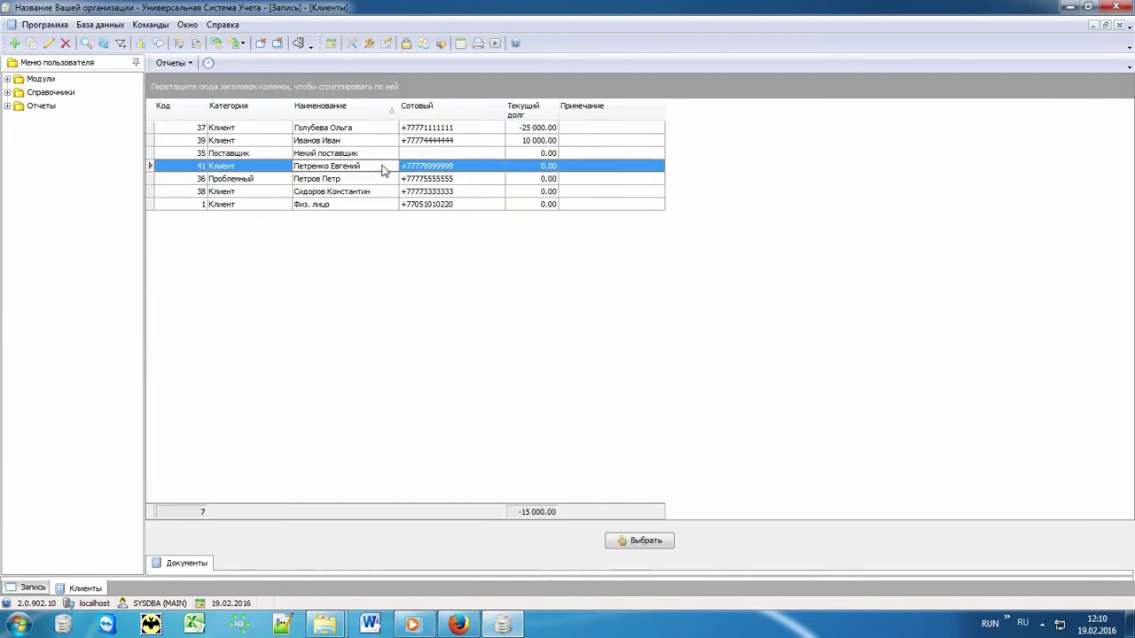
pyautogui.doubleClick(383, 168)
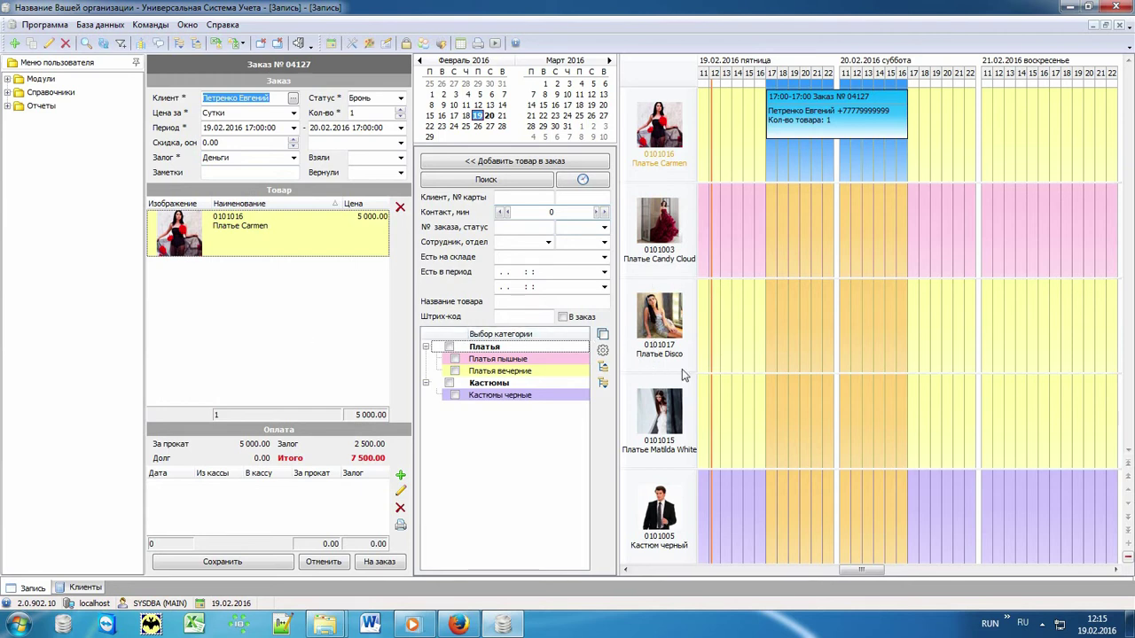
# - Add Платье Disco (5 000.00) to the booking and save it, totalling 12 500.00
pyautogui.doubleClick(749, 315)
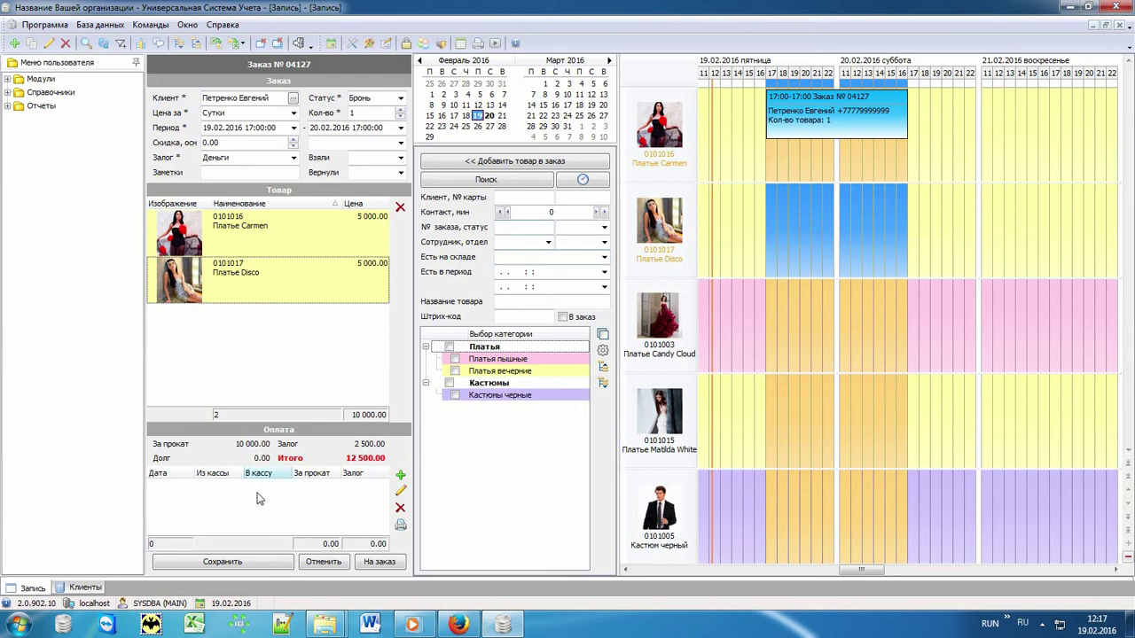
pyautogui.click(265, 562)
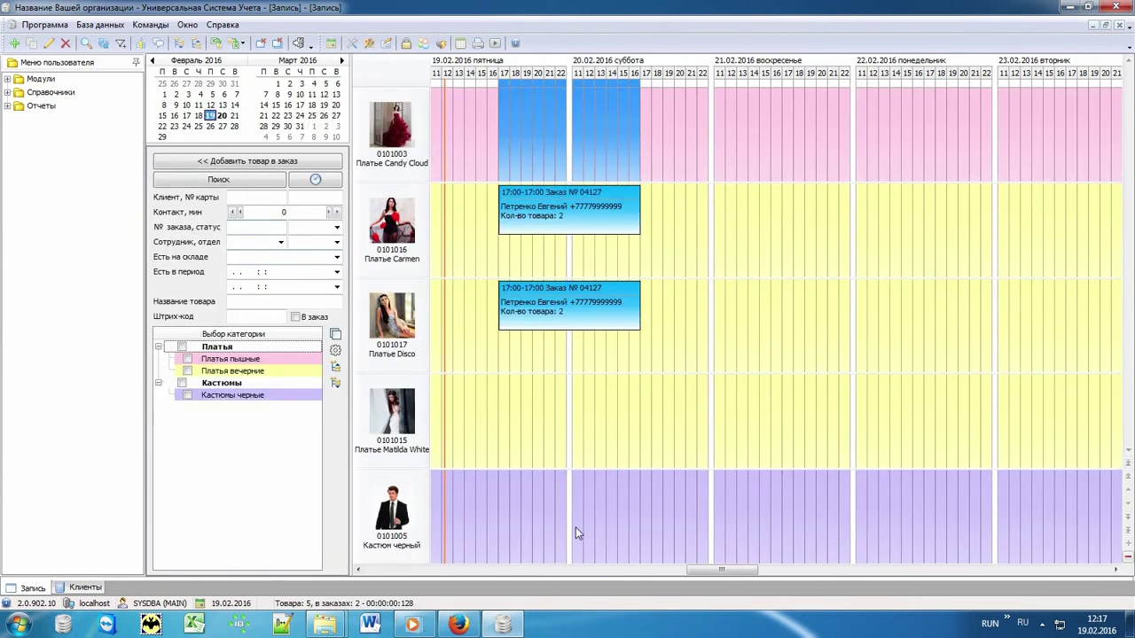
pyautogui.click(672, 342)
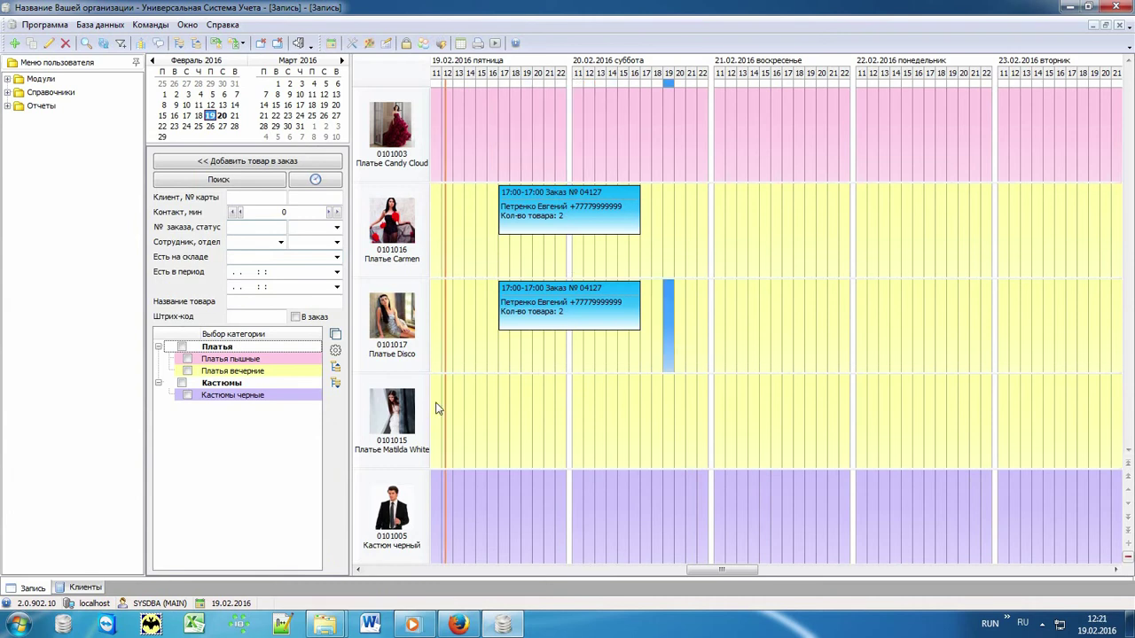
pyautogui.click(436, 407)
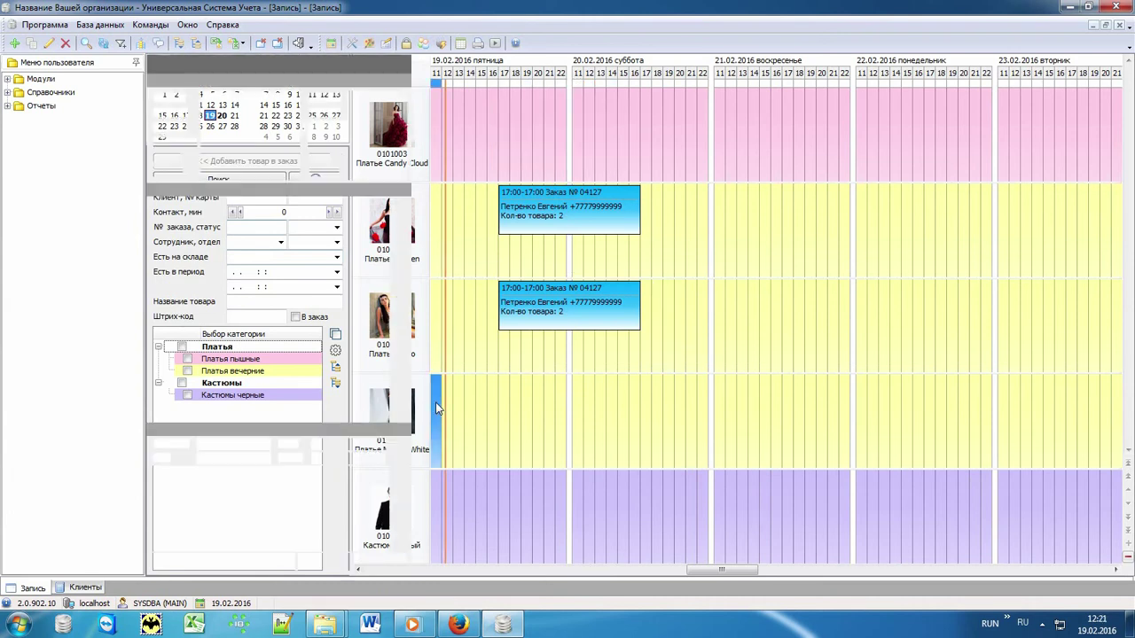
pyautogui.click(291, 95)
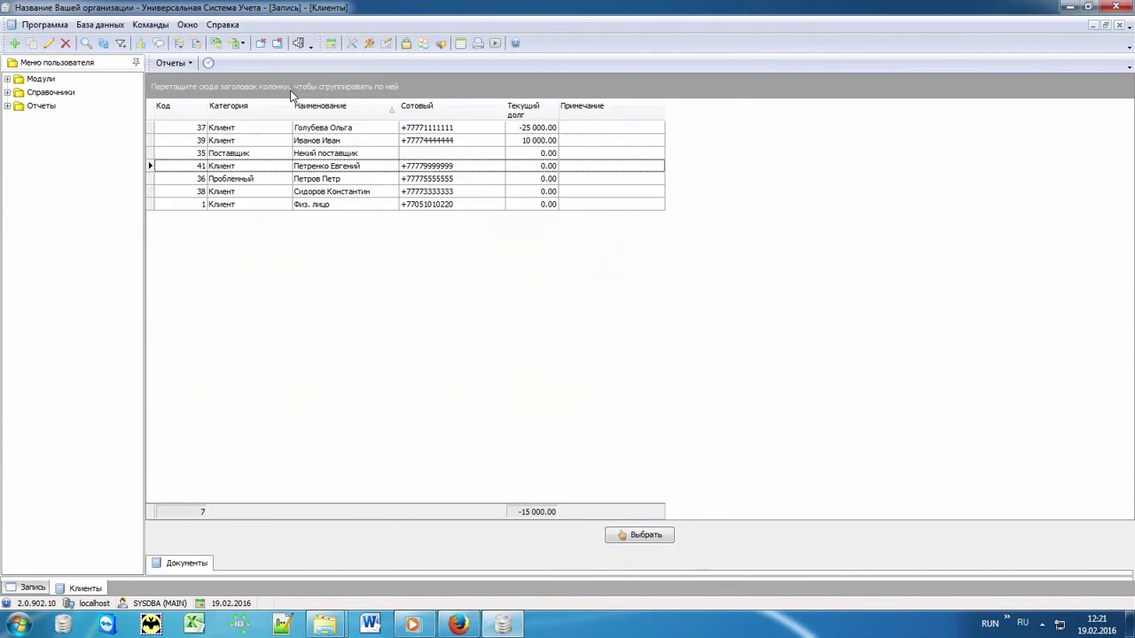
pyautogui.doubleClick(335, 191)
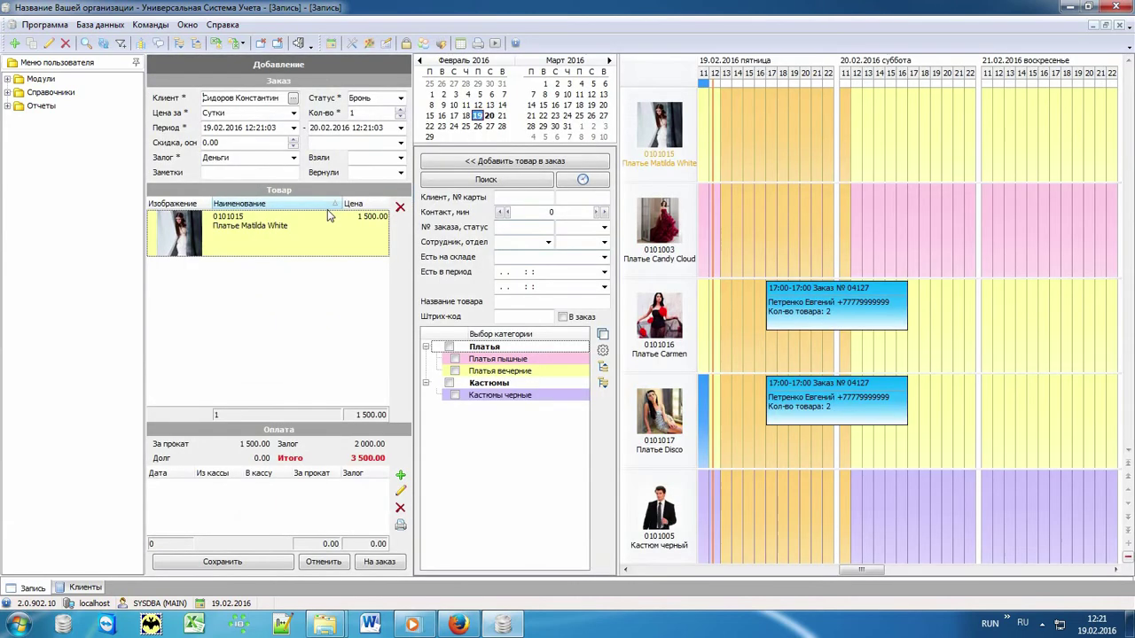
pyautogui.click(400, 476)
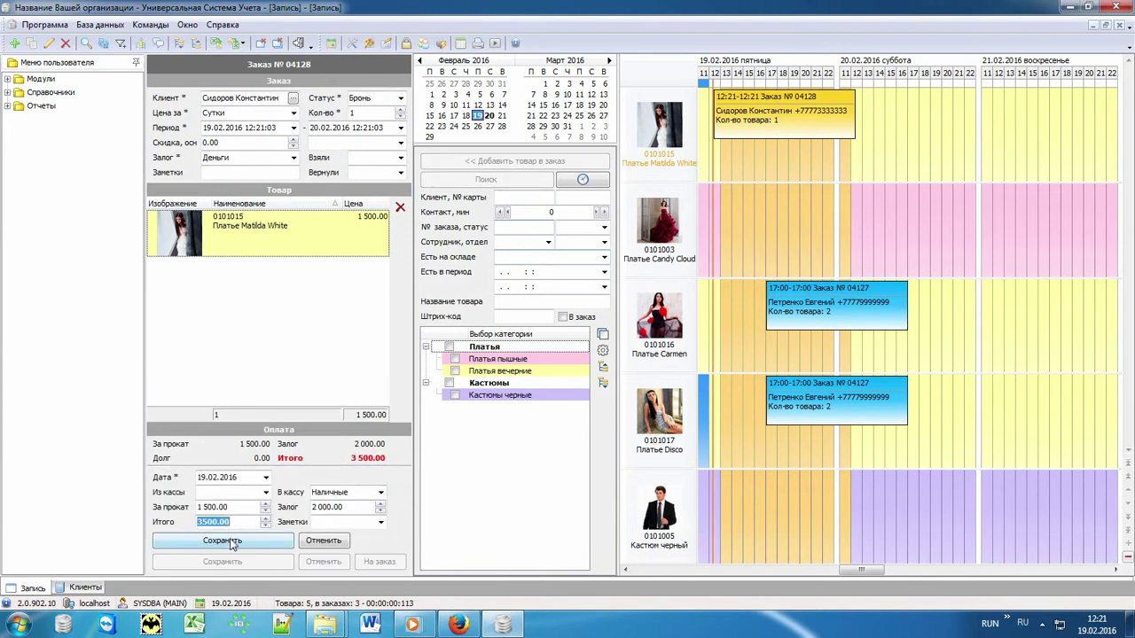
pyautogui.click(229, 542)
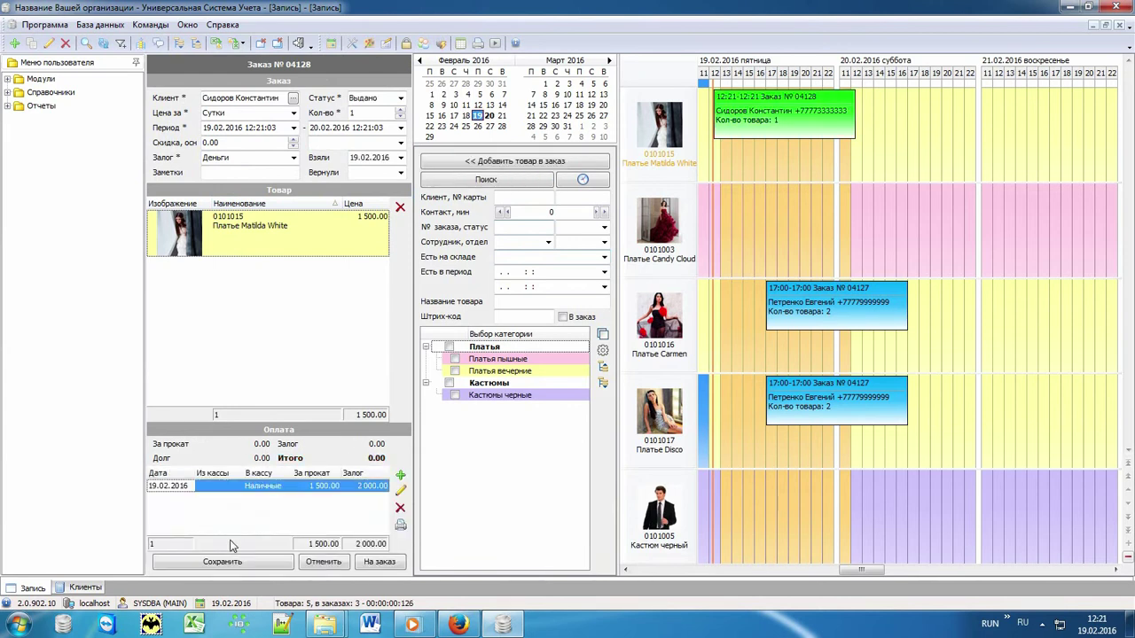
pyautogui.click(235, 566)
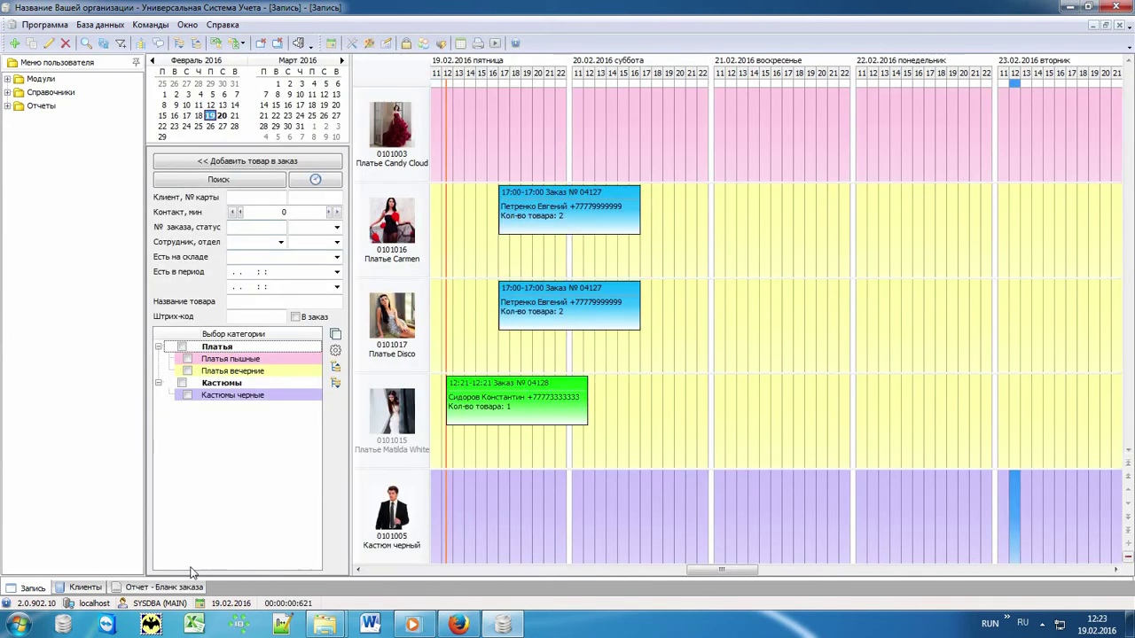
pyautogui.click(180, 588)
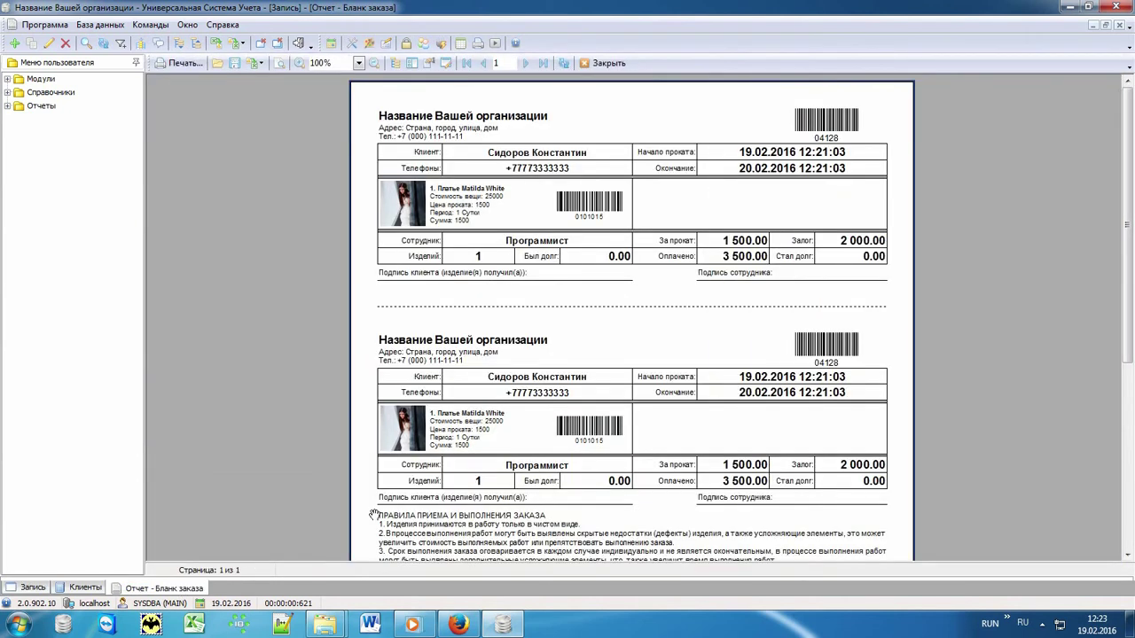
pyautogui.moveTo(667, 512); pyautogui.dragTo(687, 282)
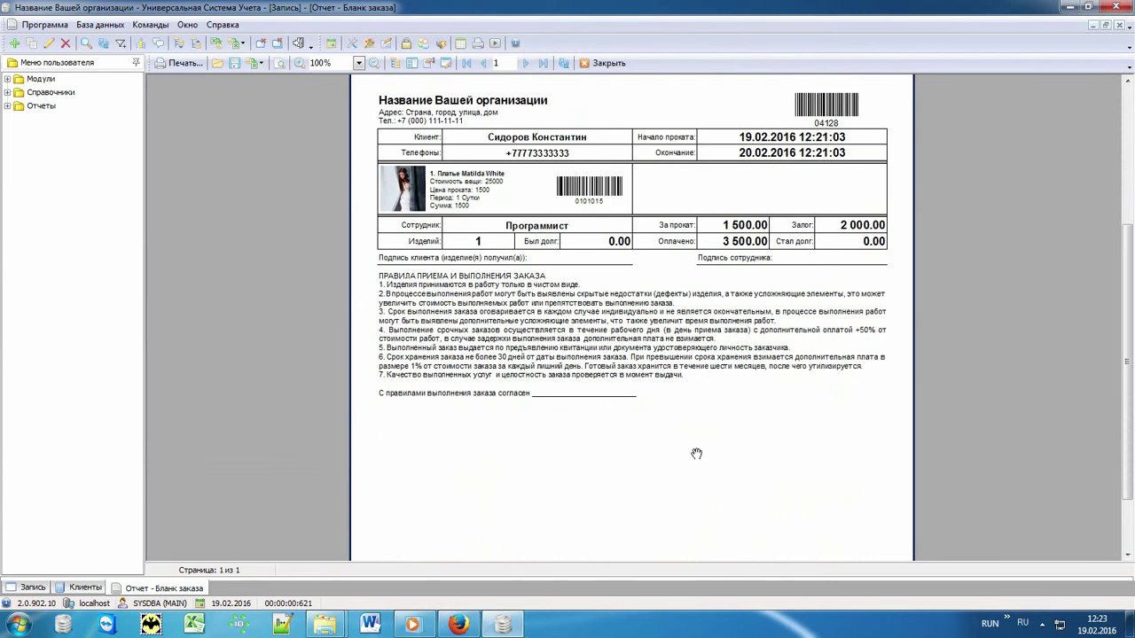
pyautogui.click(37, 590)
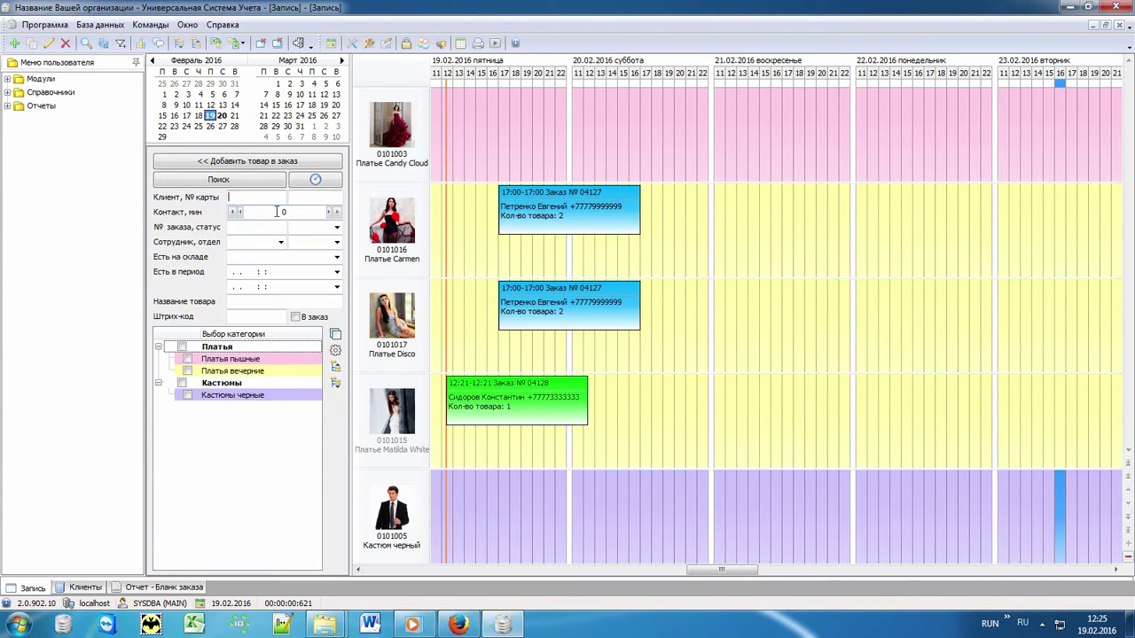
# - Filter the schedule by 'Пе', move booking №04127 to 20:00, then show all items again
pyautogui.write('Петре')
pyautogui.press('Return')
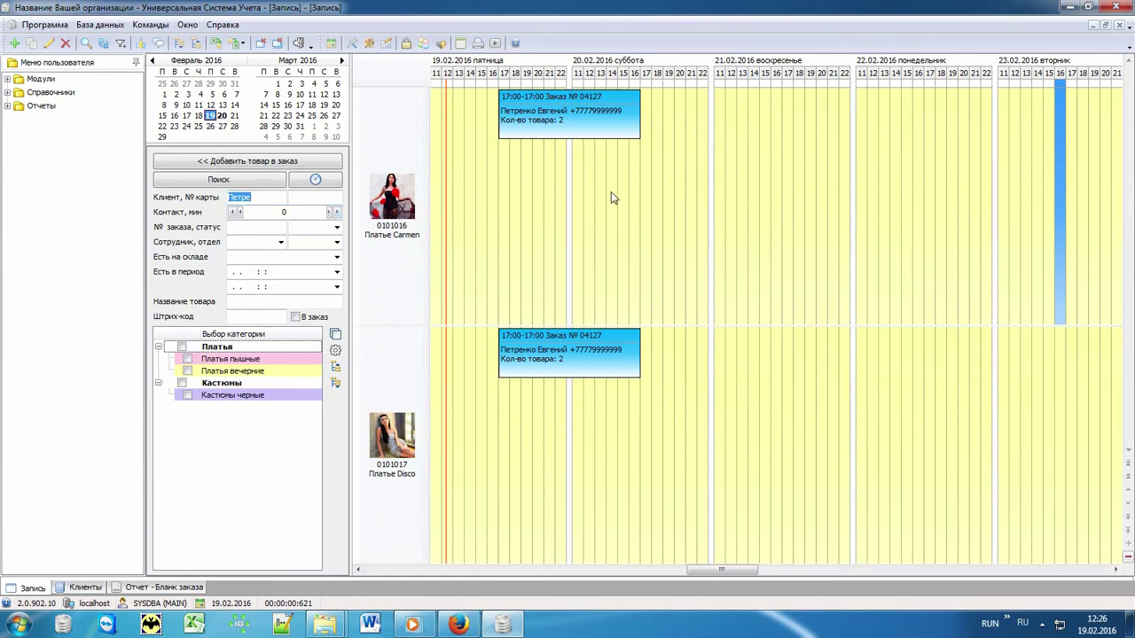
pyautogui.click(529, 117)
pyautogui.moveTo(509, 115); pyautogui.dragTo(577, 139)
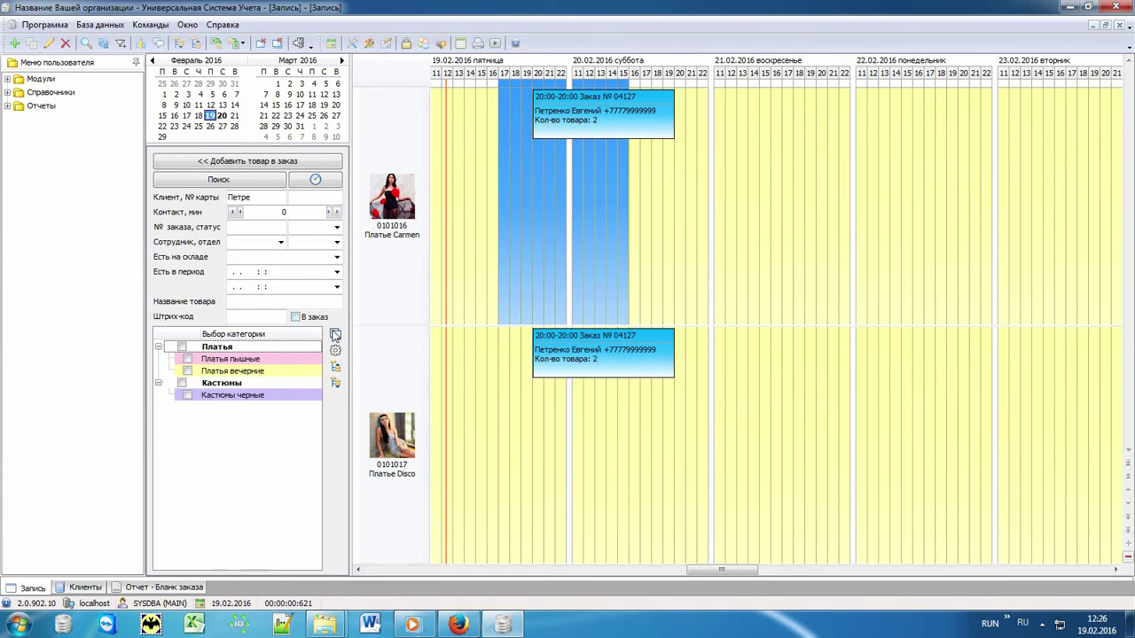
pyautogui.click(335, 337)
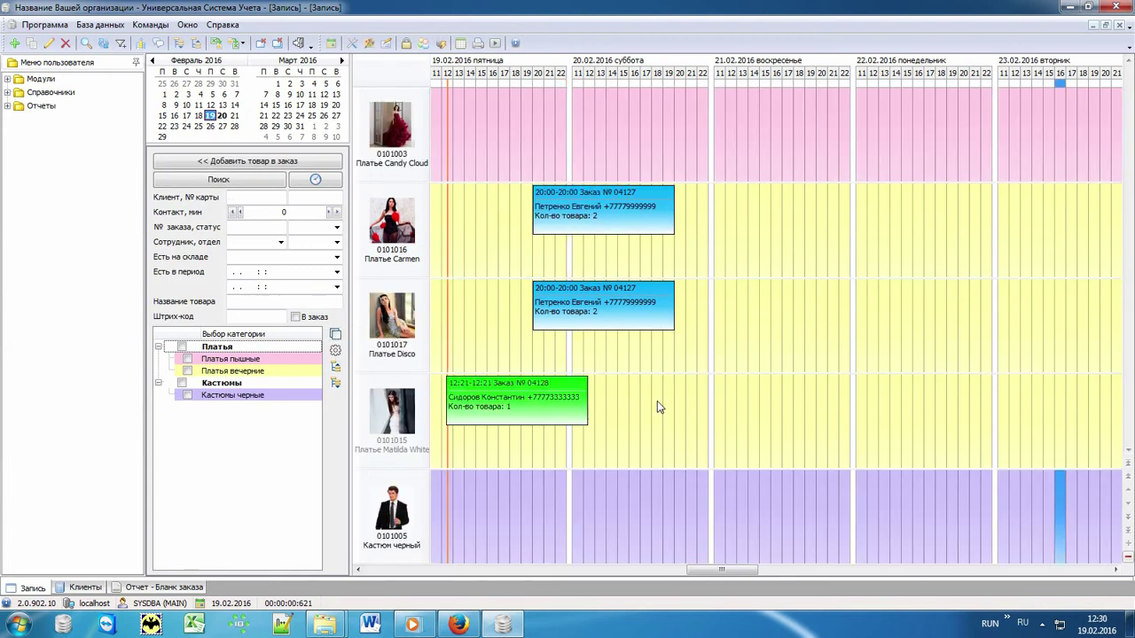
# - Check the hours of the Carmen, Disco and №04128 bookings, then clear the selection
pyautogui.click(612, 208)
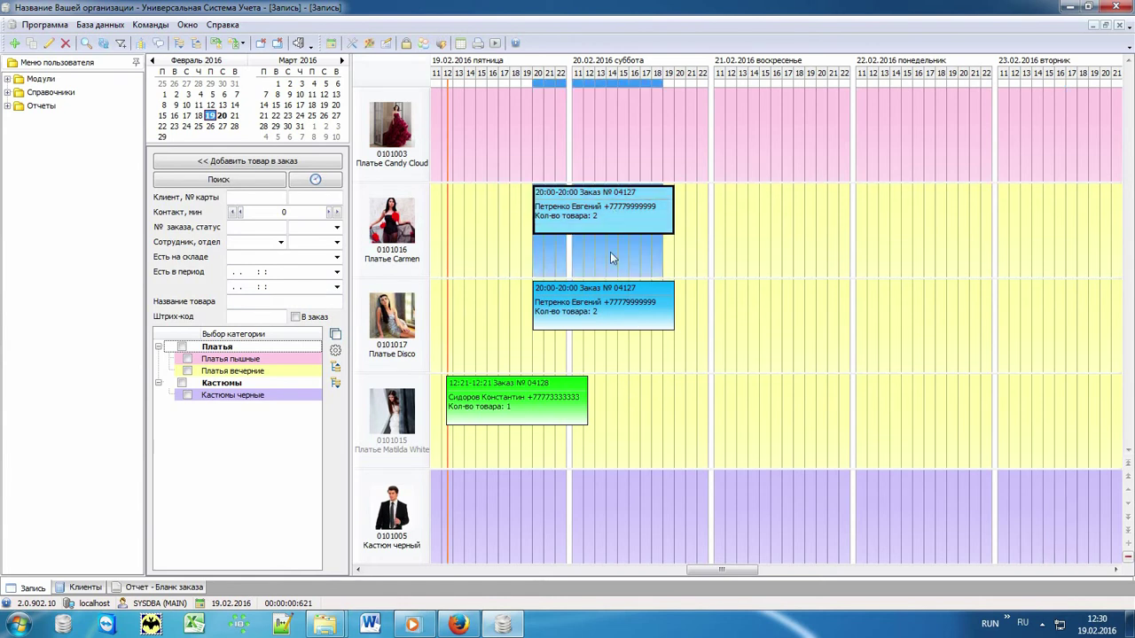
pyautogui.click(602, 301)
pyautogui.click(498, 402)
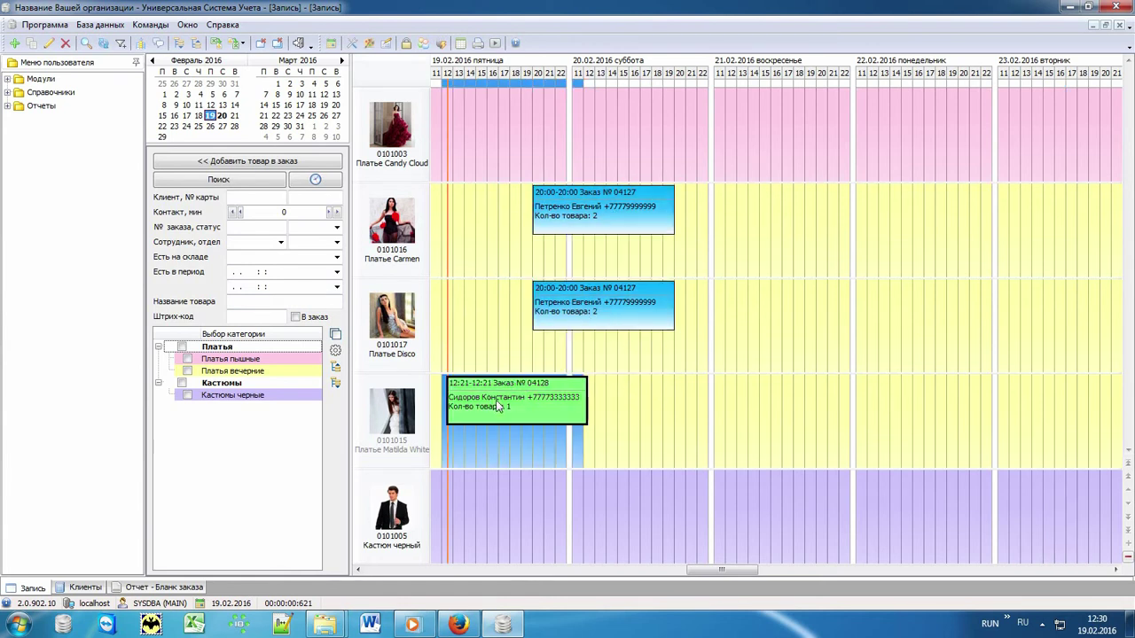
pyautogui.click(707, 448)
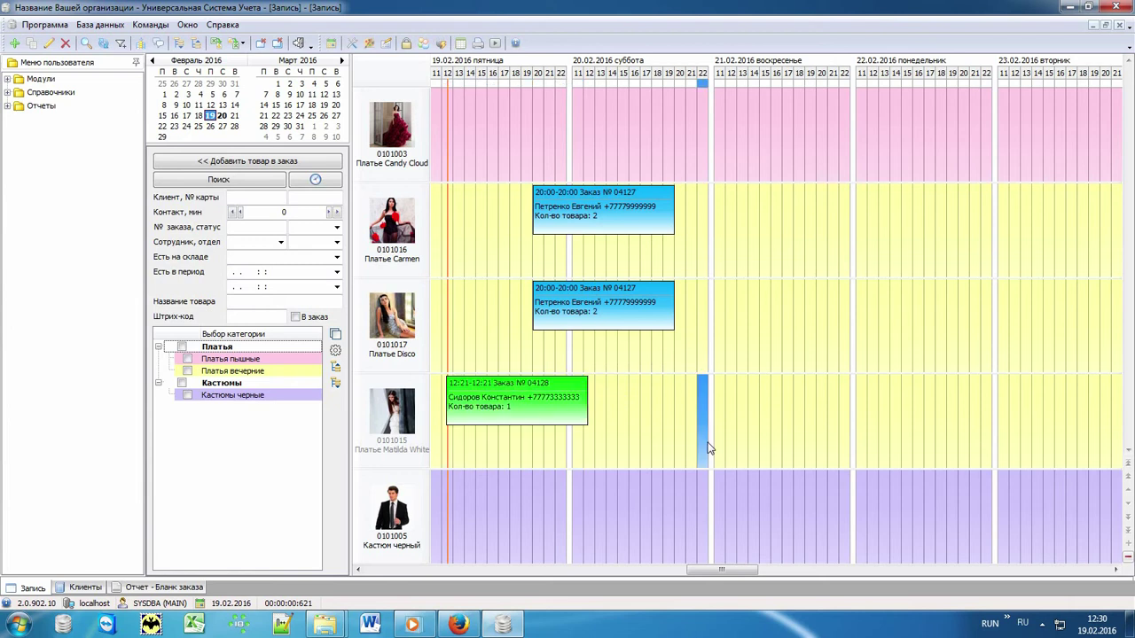
# - Create Candy Cloud order №04130 at 11:00 for the Проблемный client with a 4000 payment
pyautogui.doubleClick(439, 124)
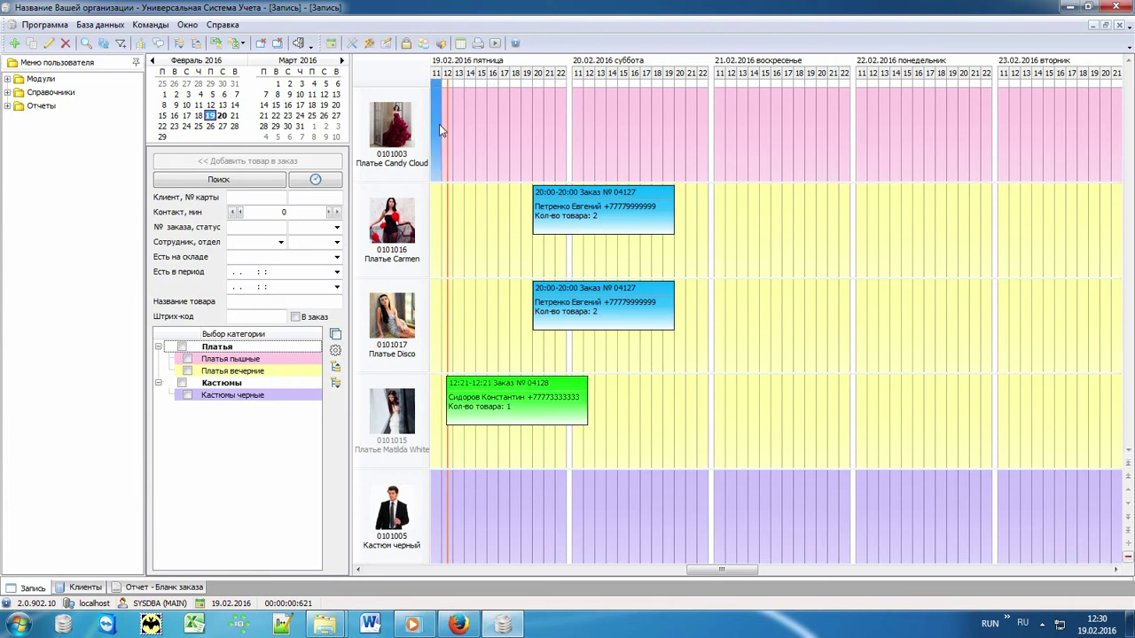
pyautogui.click(293, 99)
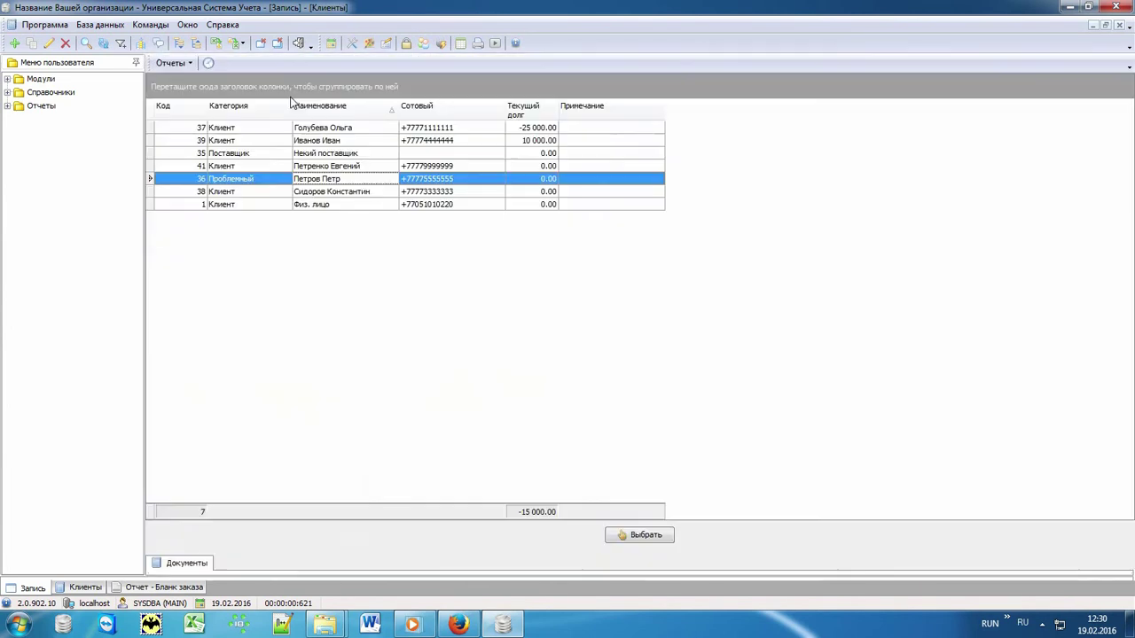
pyautogui.doubleClick(333, 180)
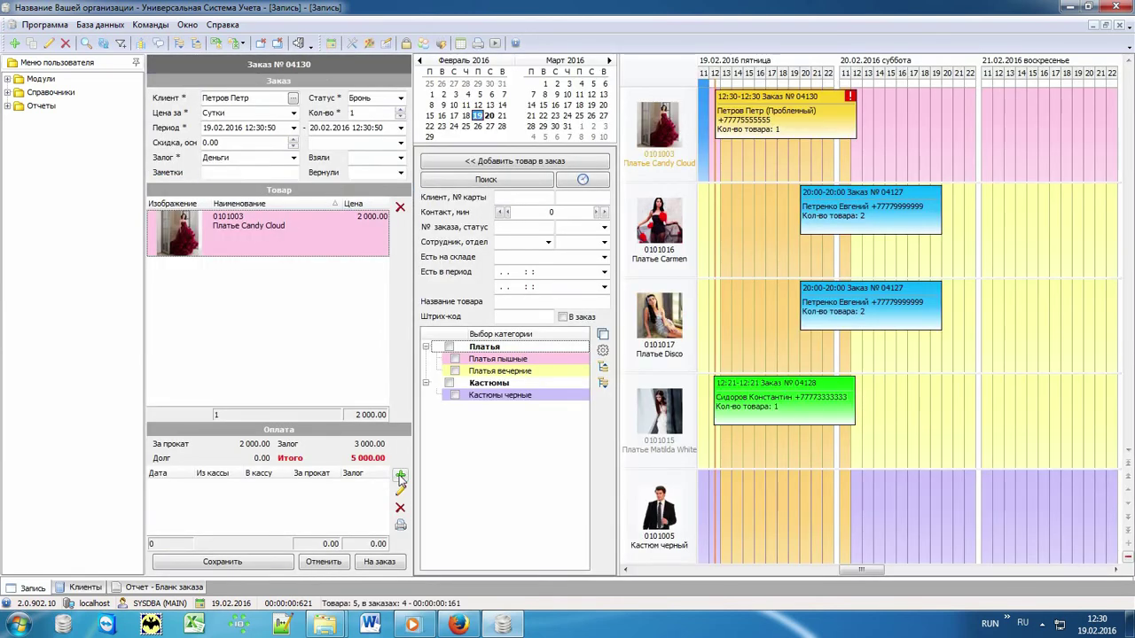
pyautogui.click(400, 477)
pyautogui.write('4000')
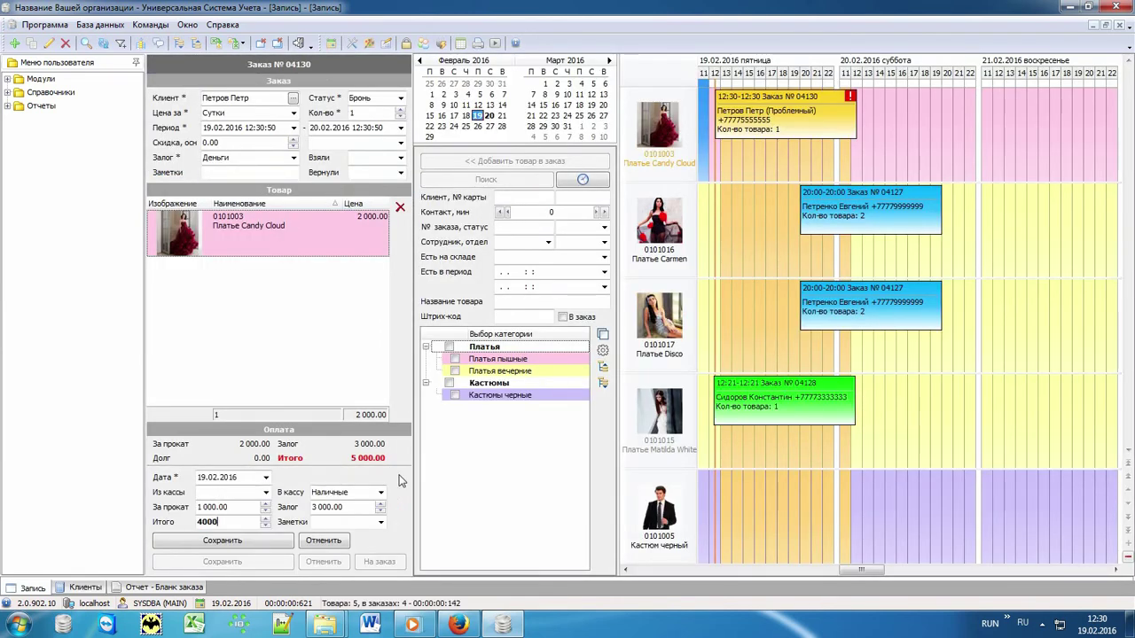
pyautogui.press('Return')
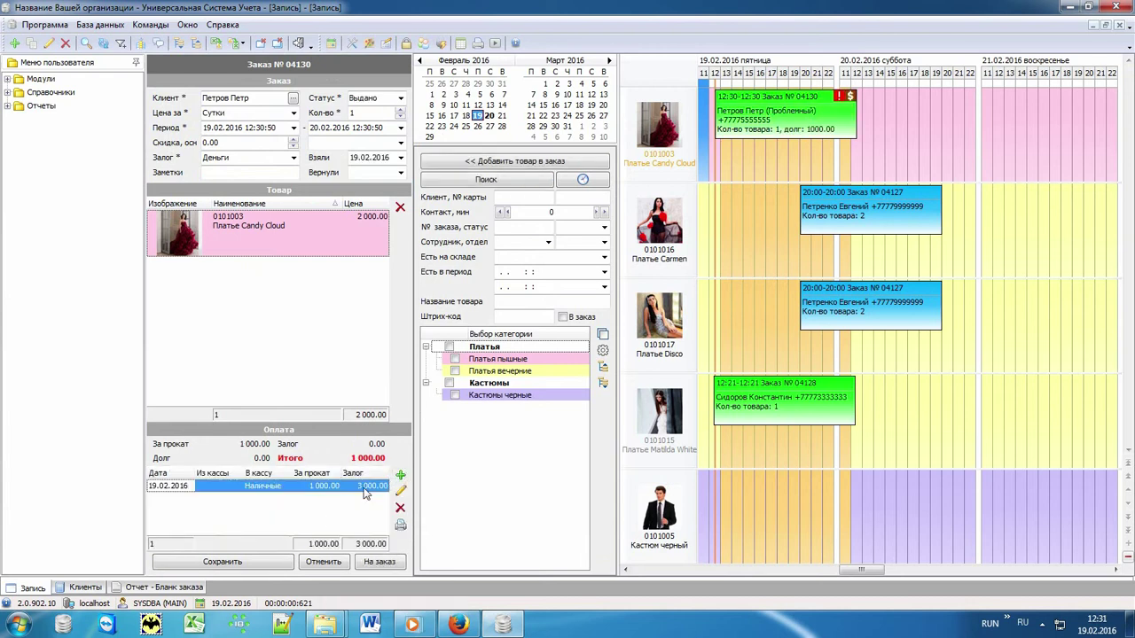
pyautogui.click(255, 563)
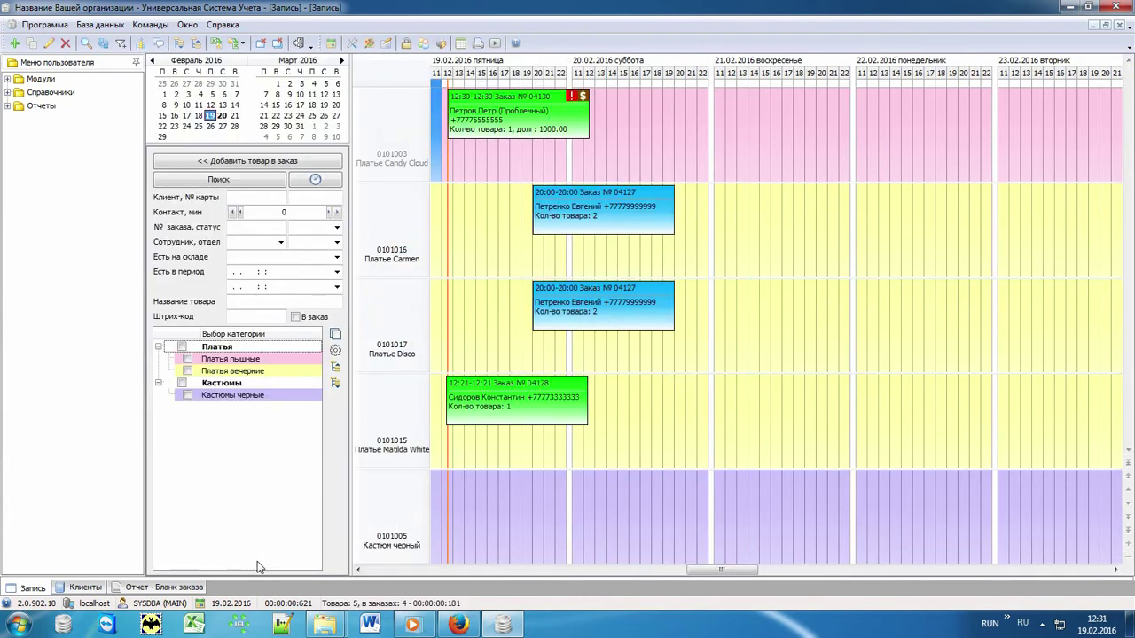
pyautogui.click(198, 116)
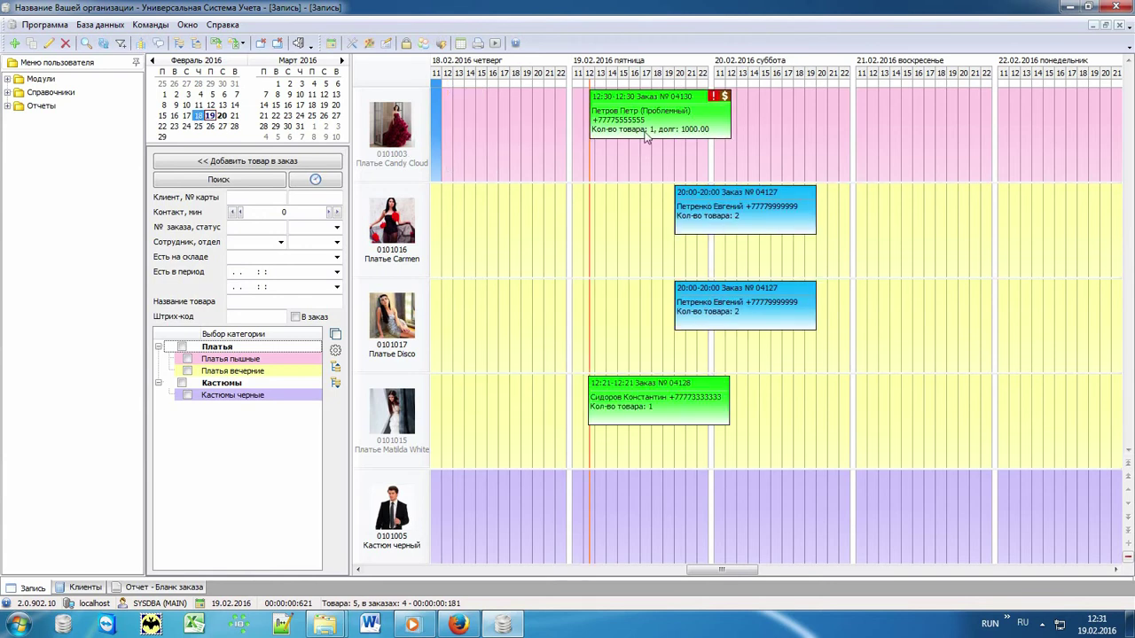
pyautogui.moveTo(660, 130); pyautogui.dragTo(494, 120)
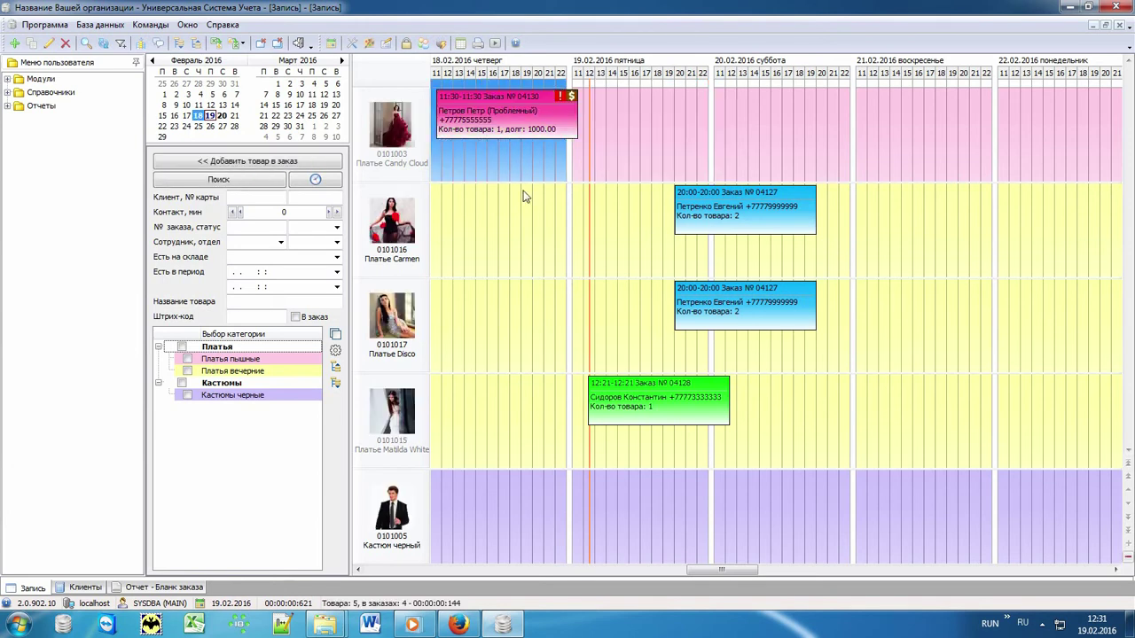
pyautogui.click(626, 139)
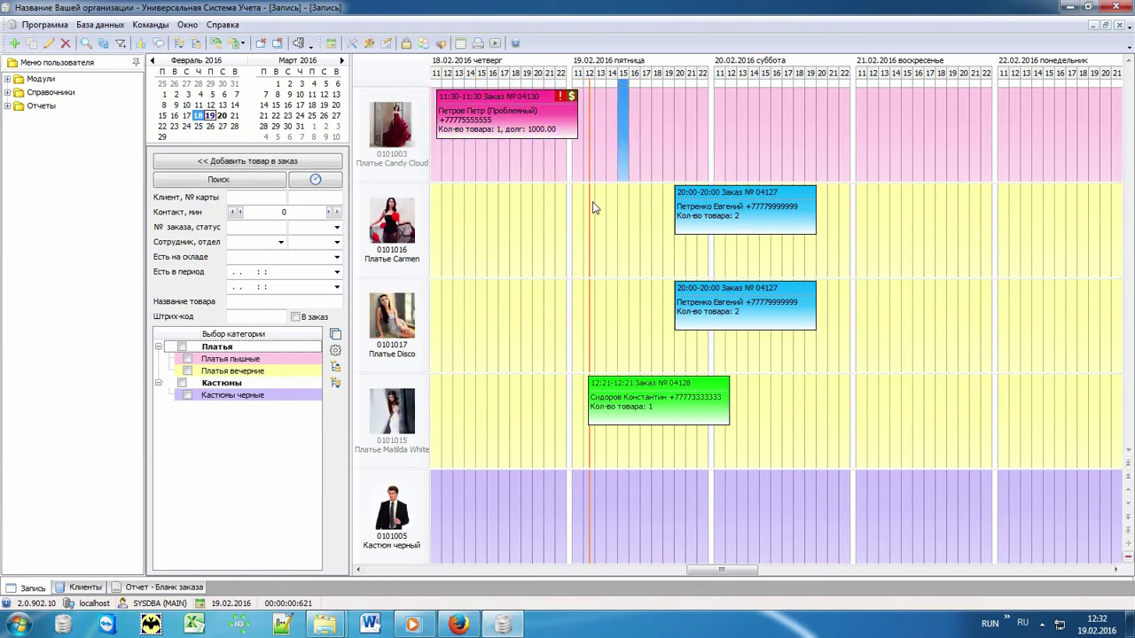
pyautogui.click(527, 129)
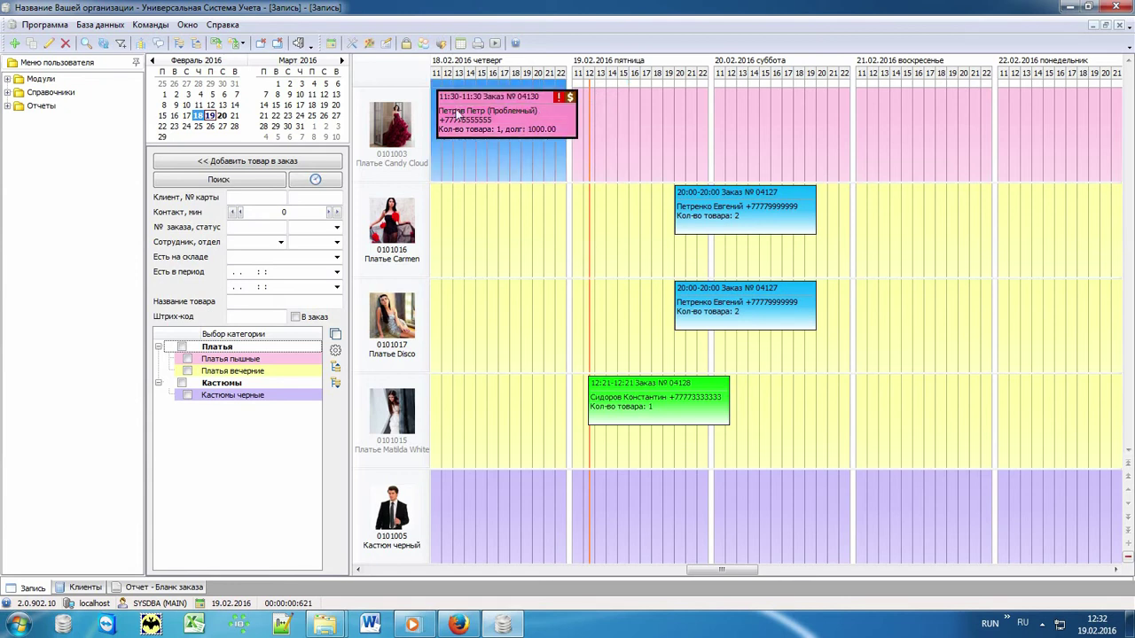
pyautogui.click(612, 149)
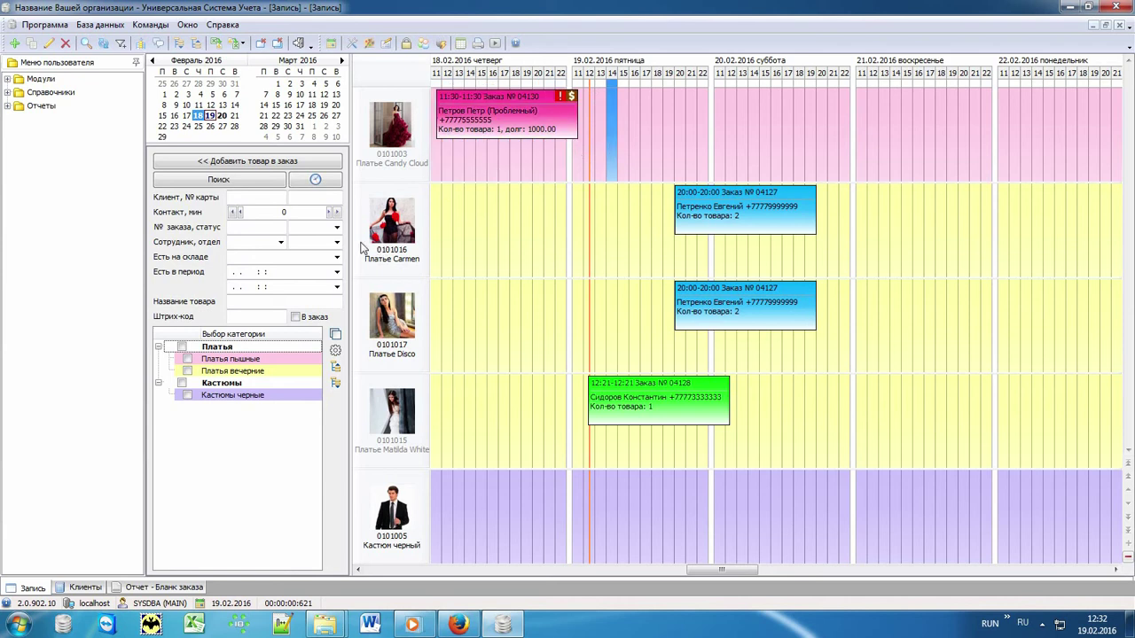
pyautogui.click(337, 228)
pyautogui.click(337, 229)
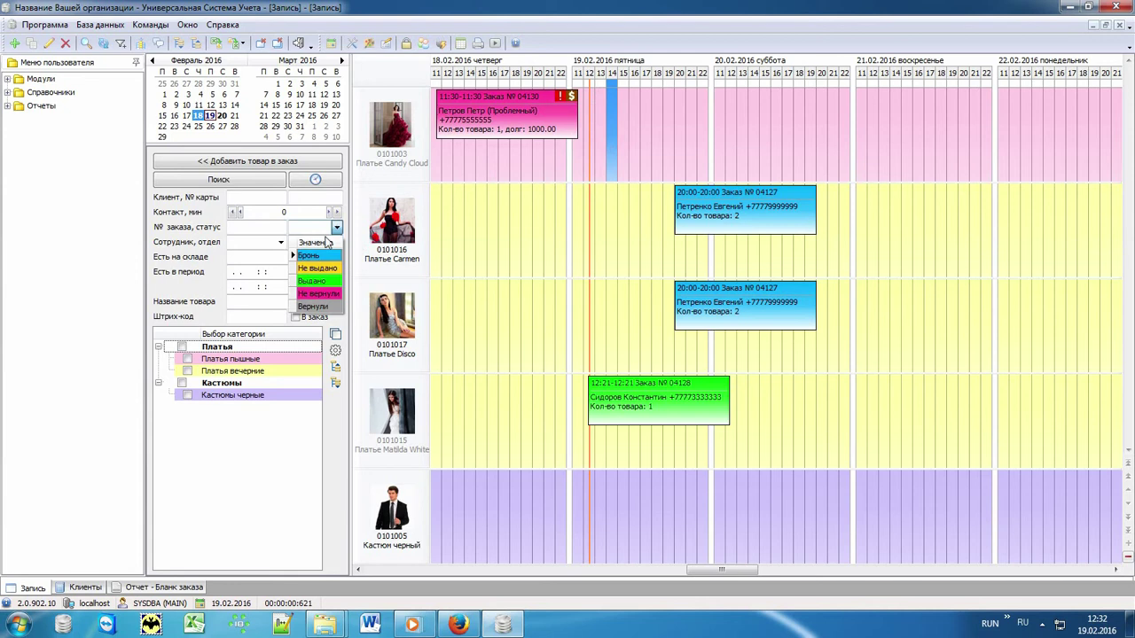
pyautogui.click(309, 285)
pyautogui.click(268, 180)
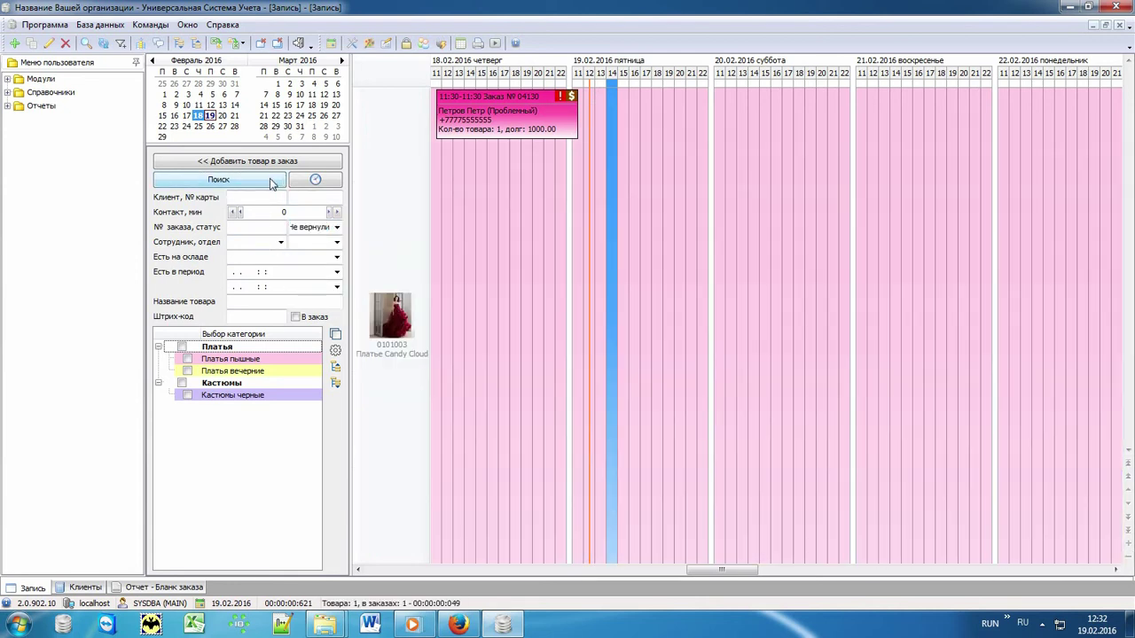
pyautogui.click(335, 336)
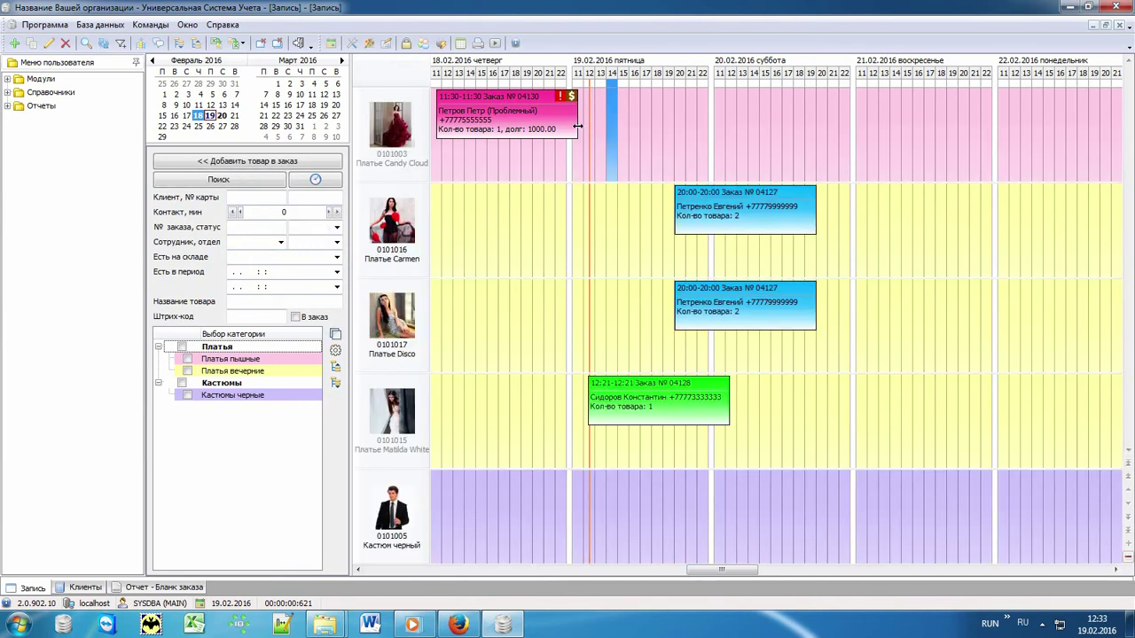
# - Mark the overdue Candy Cloud dress order with a 'Напомнить про возврат' return reminder
pyautogui.rightClick(483, 130)
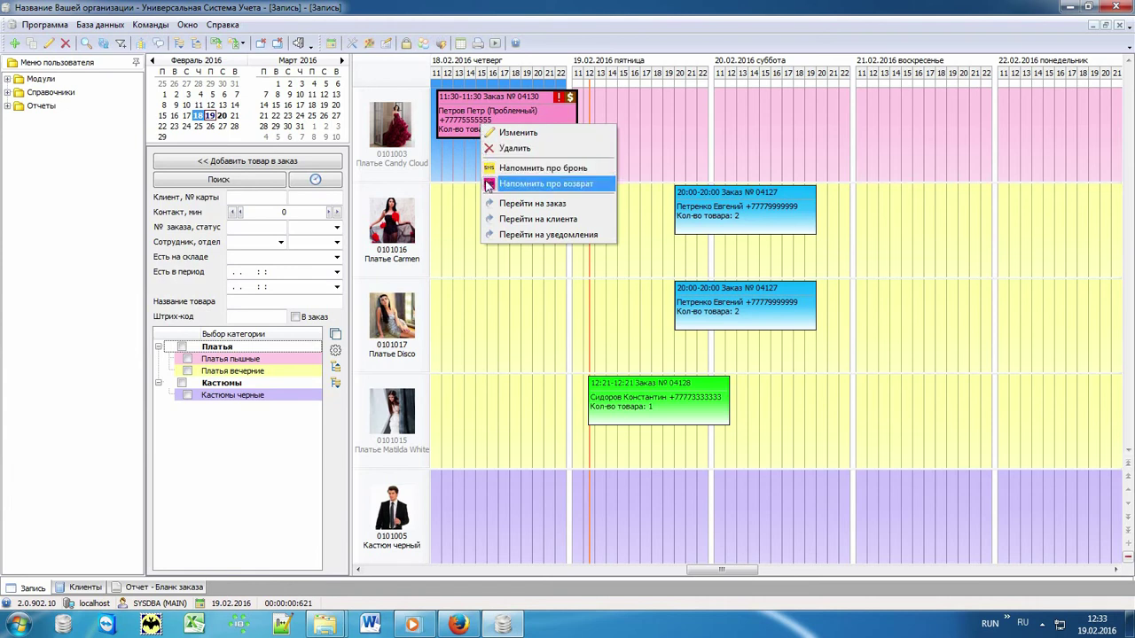
pyautogui.click(596, 190)
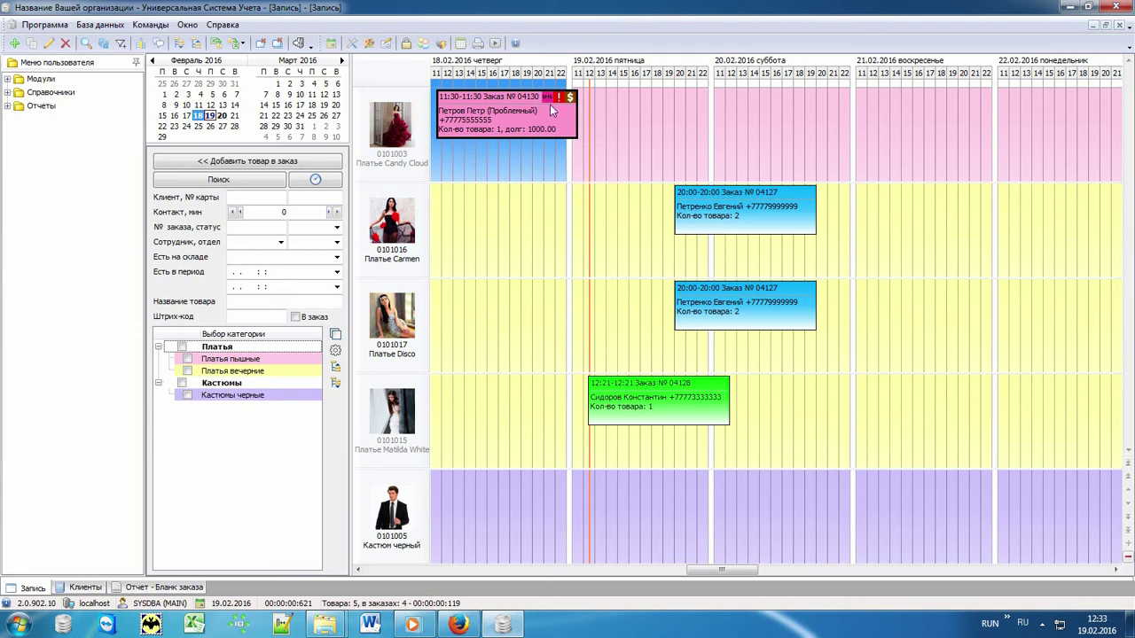
pyautogui.click(603, 106)
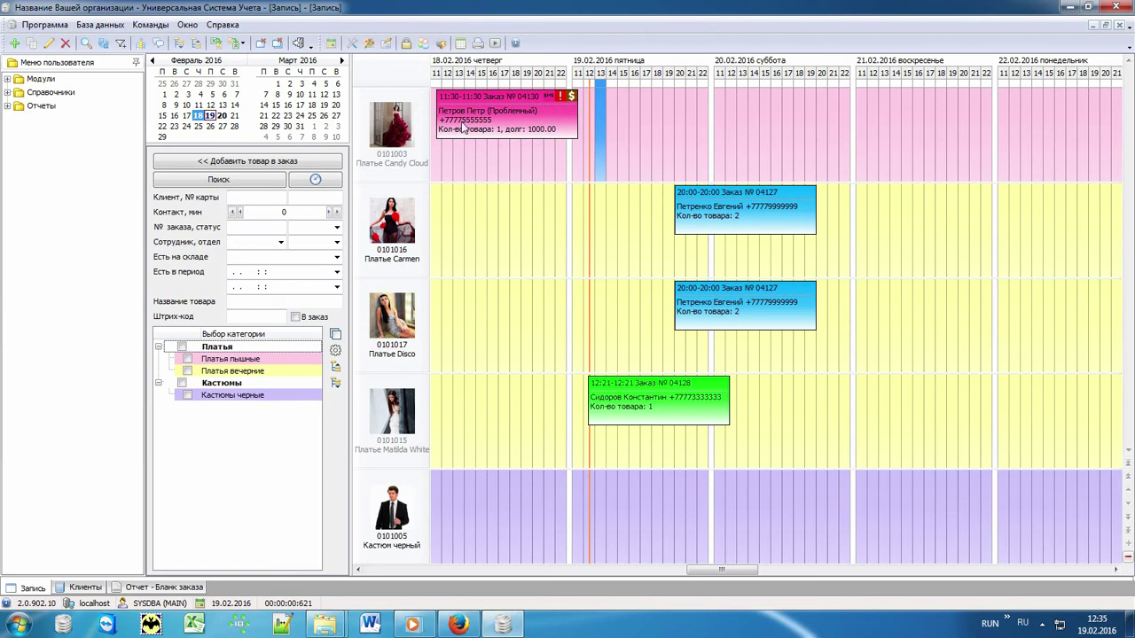
# - Generate the Деньги money report and view its Деньги and Акт сверки tabs, showing 0.00 debt
pyautogui.click(22, 108)
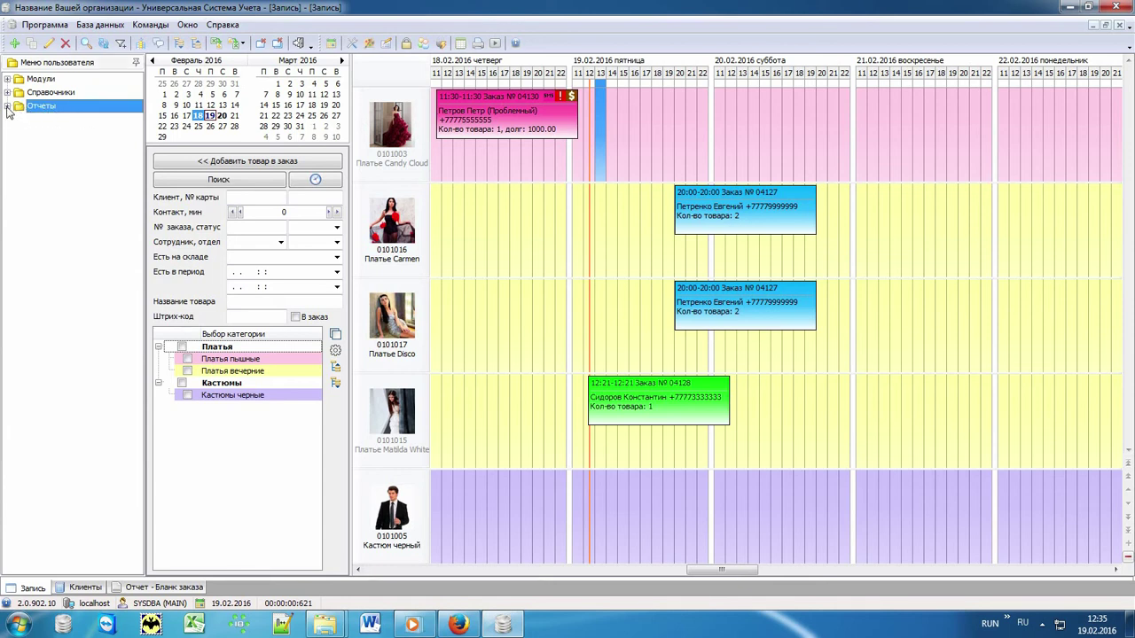
pyautogui.click(7, 107)
pyautogui.click(18, 120)
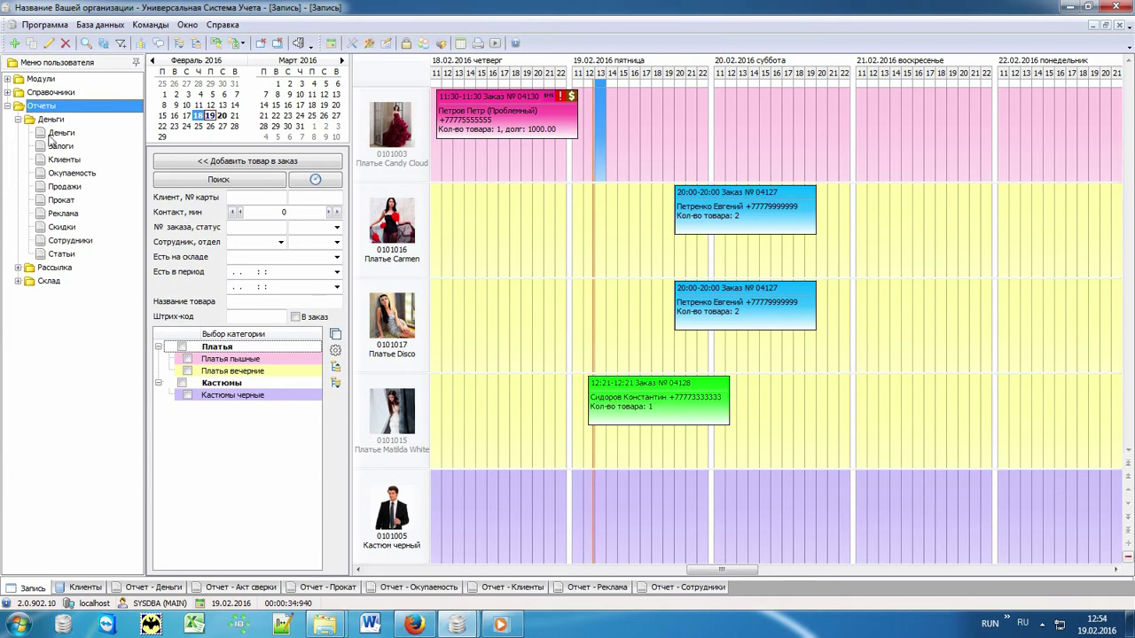
pyautogui.click(53, 134)
pyautogui.click(168, 587)
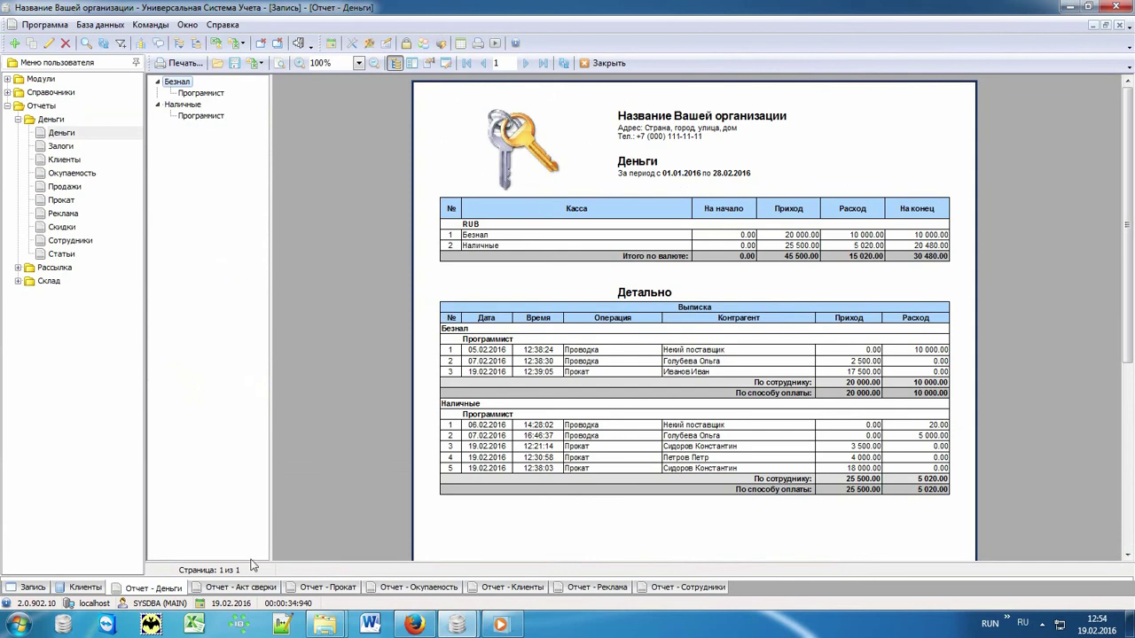
pyautogui.click(251, 590)
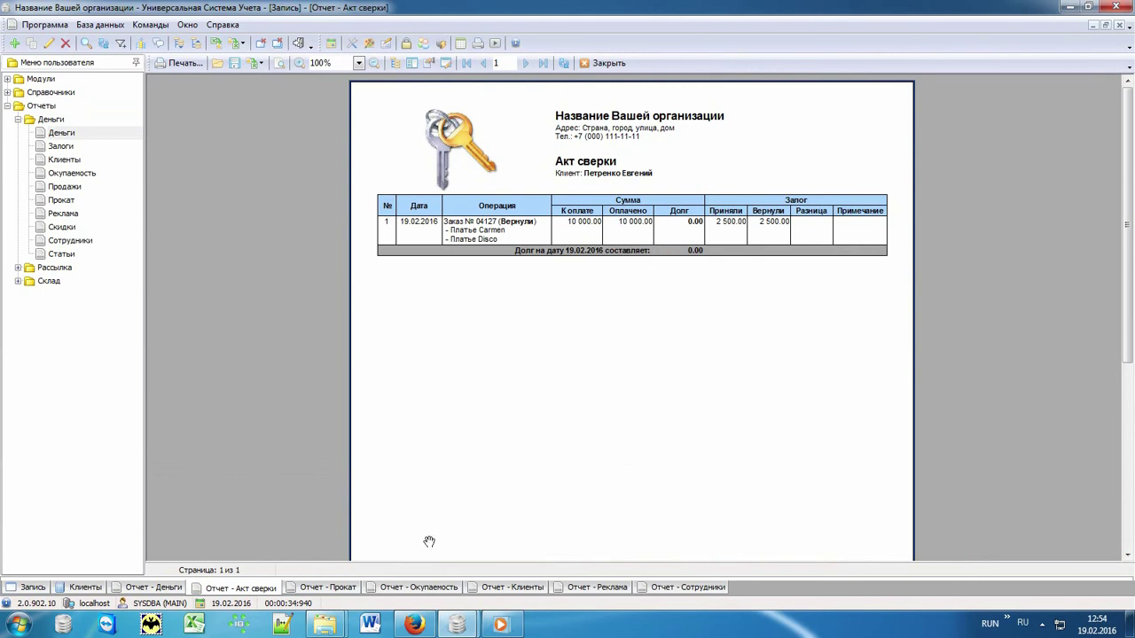
# - View the Прокат rental report totalling 33 500.00, scrolling through its category pie charts
pyautogui.click(346, 589)
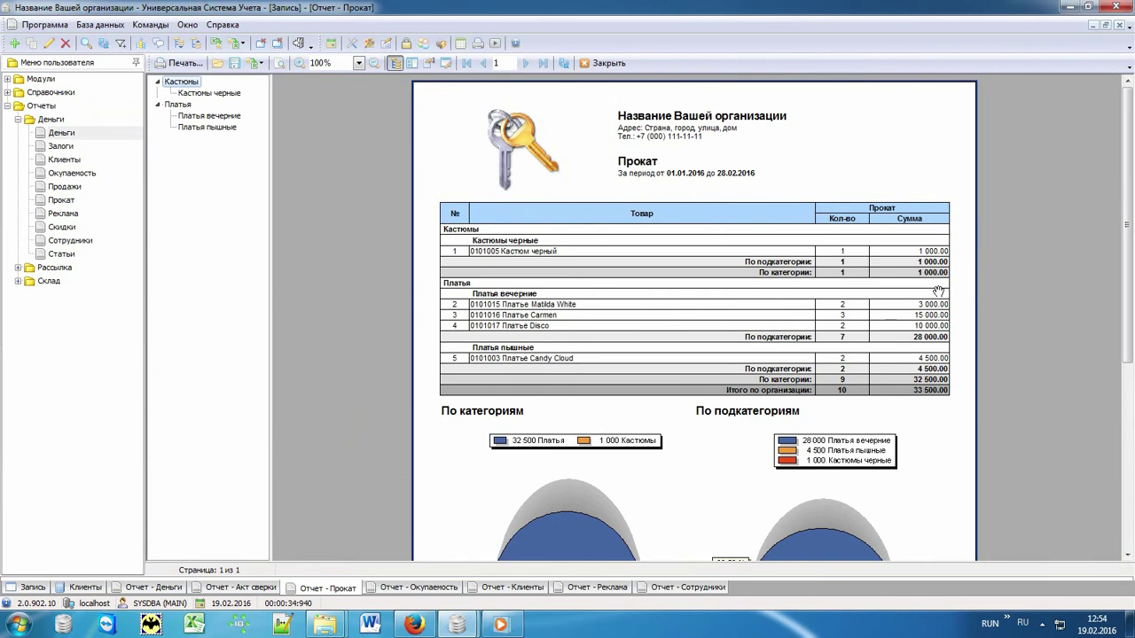
pyautogui.moveTo(953, 428); pyautogui.dragTo(958, 161)
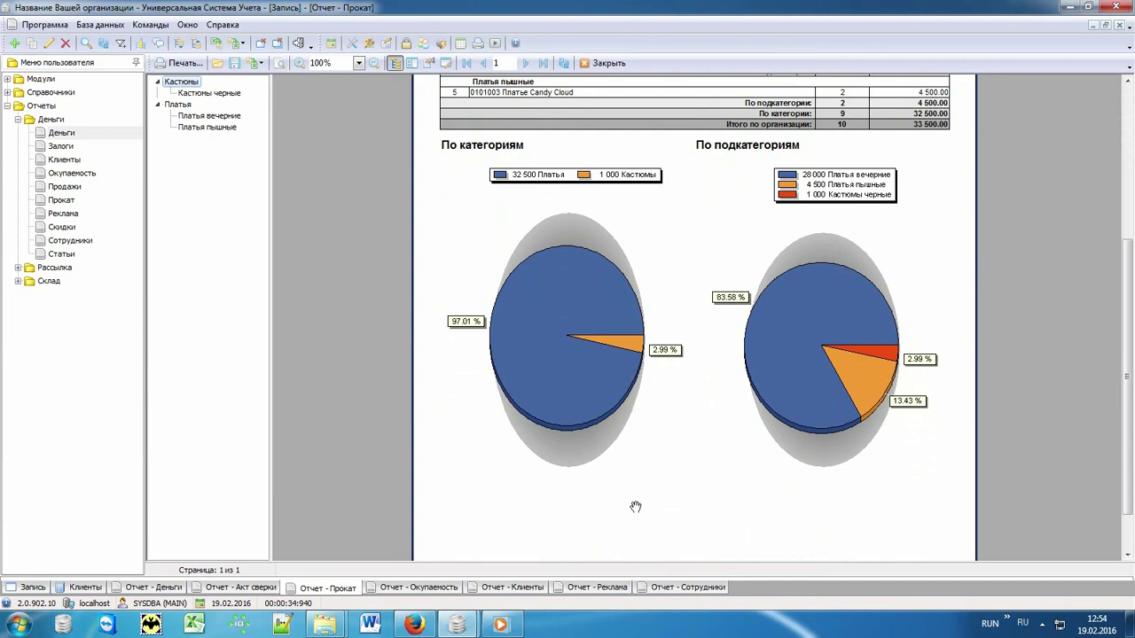
pyautogui.moveTo(691, 266); pyautogui.dragTo(684, 537)
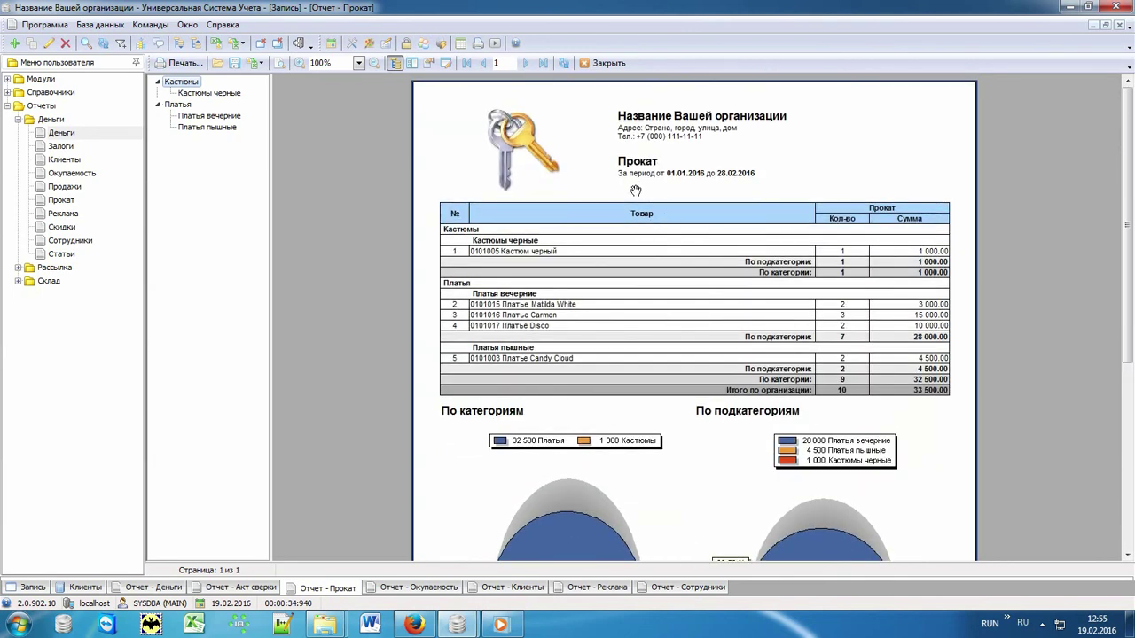
pyautogui.click(76, 191)
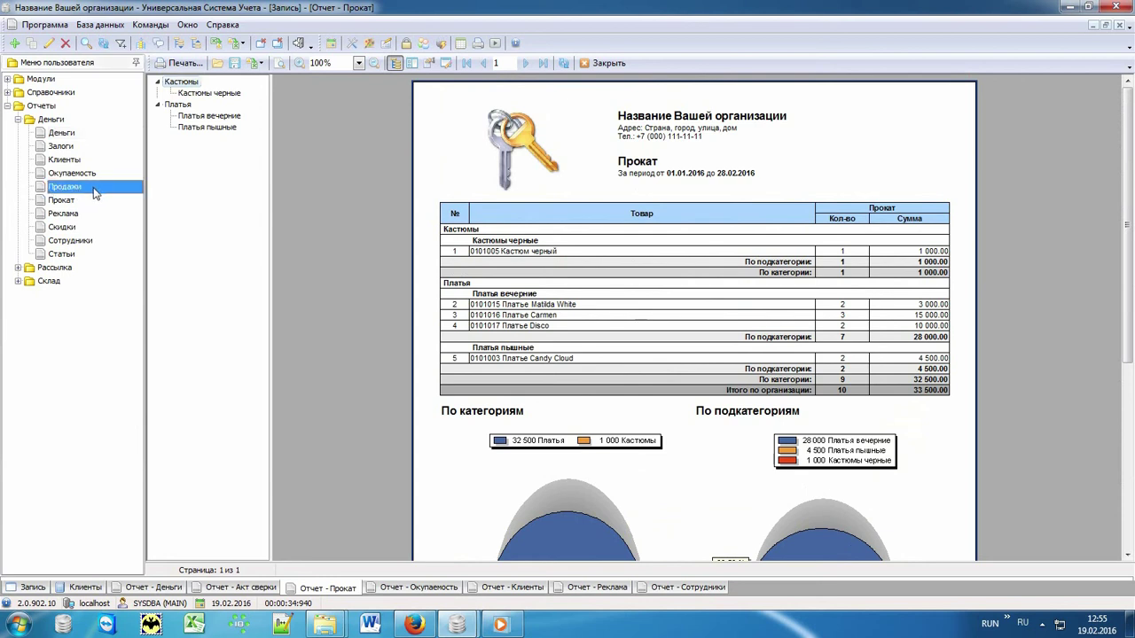
# - Review the Окупаемость, Клиенты, Реклама and Сотрудники report tabs in turn
pyautogui.click(89, 173)
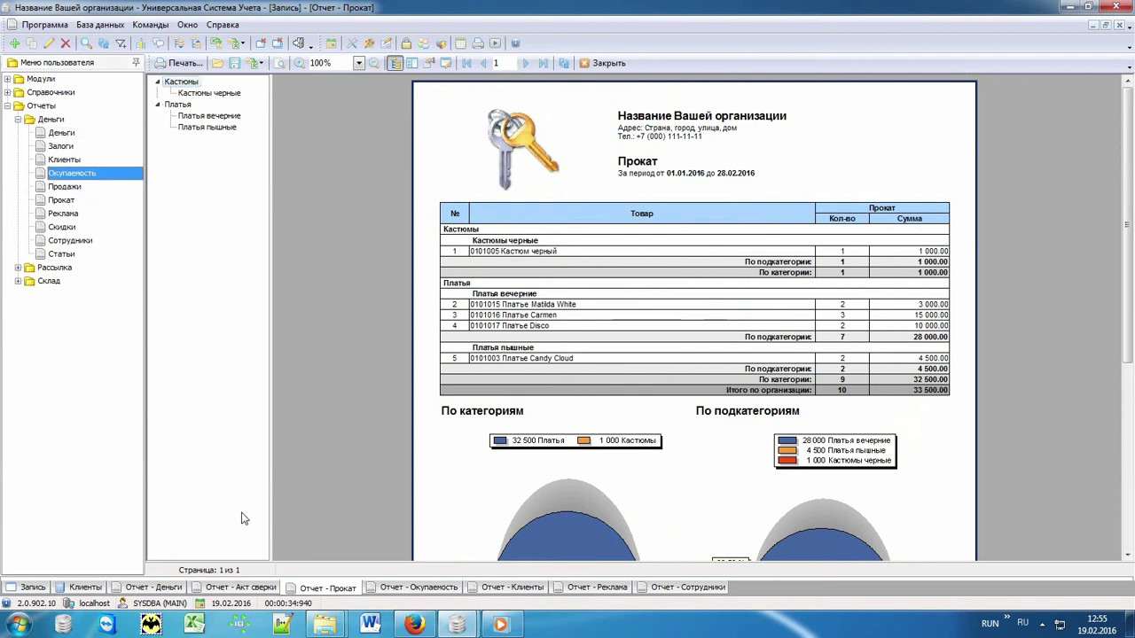
pyautogui.click(417, 588)
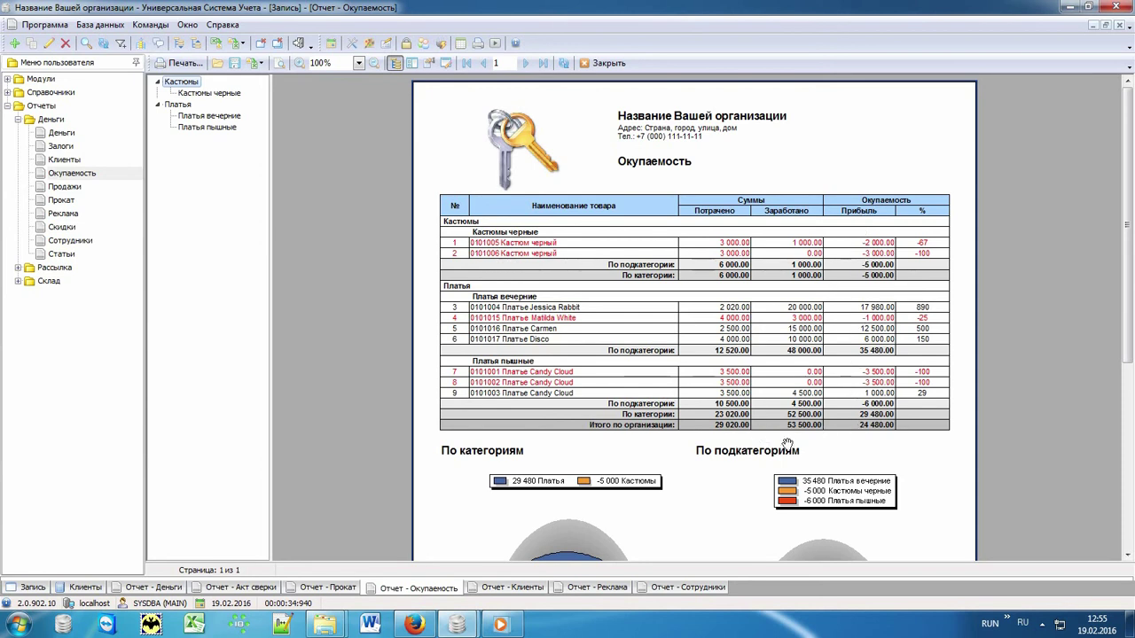
pyautogui.click(503, 591)
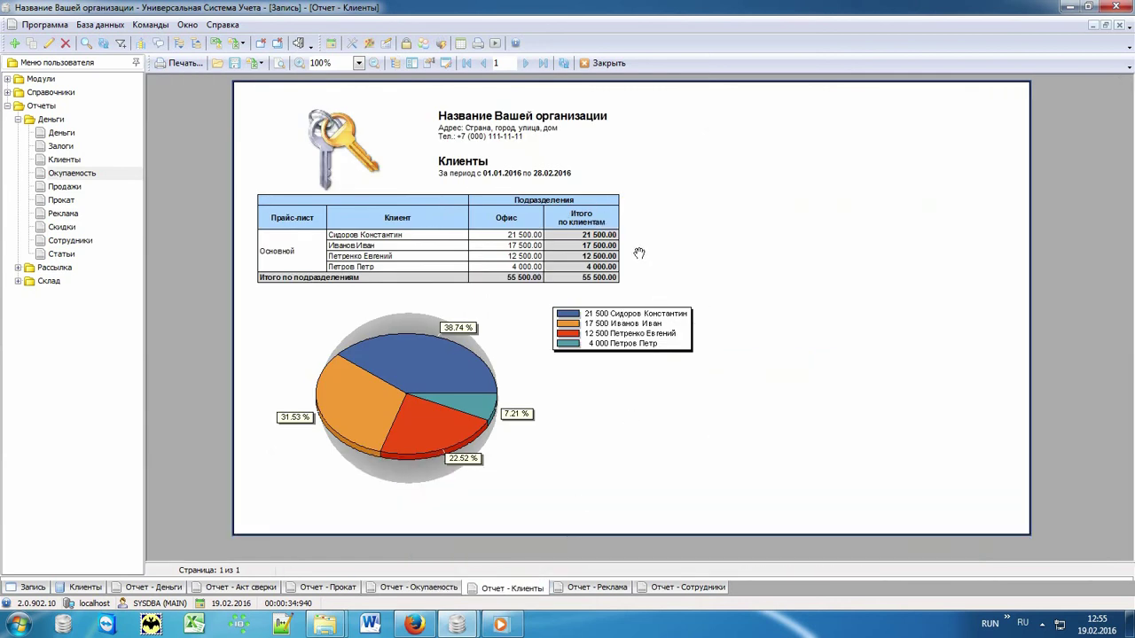
pyautogui.click(578, 588)
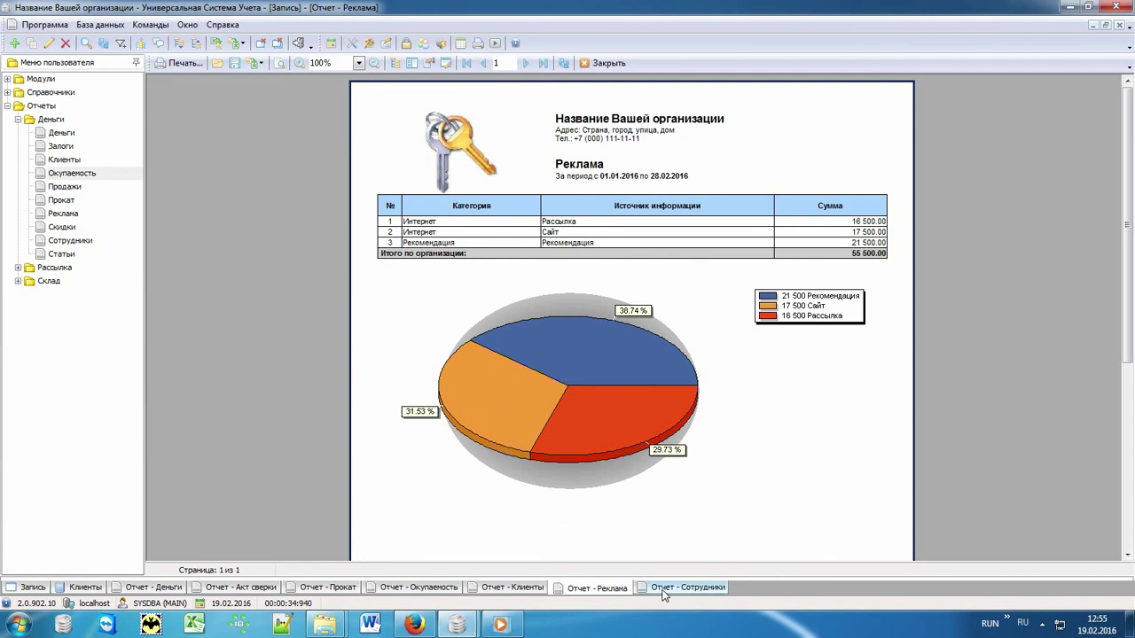
pyautogui.click(688, 587)
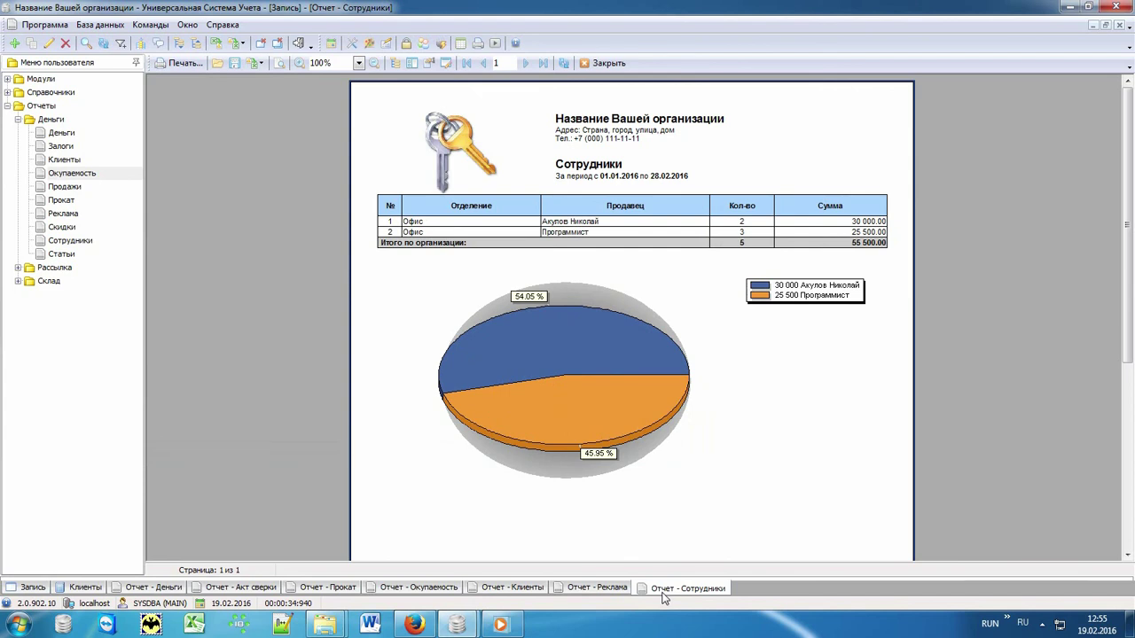